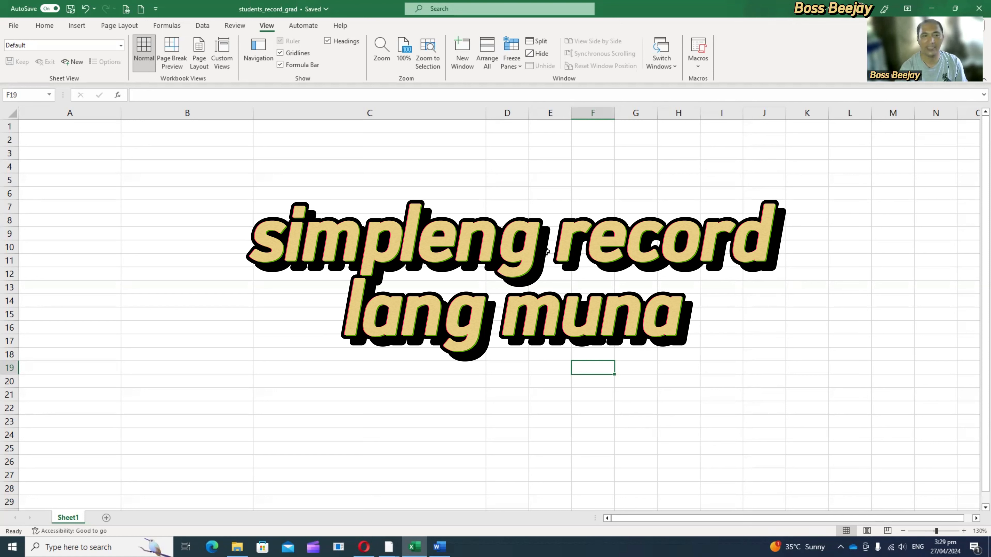
Step: Enter Name as the column heading in cell A1
{"action": "left_click", "coordinate": [80, 128]}
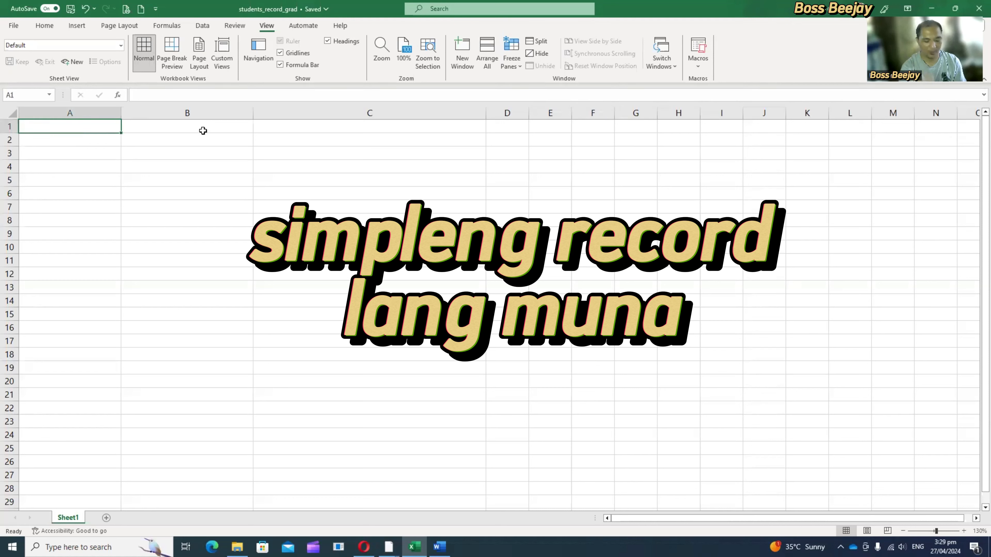
{"action": "type", "text": "Name"}
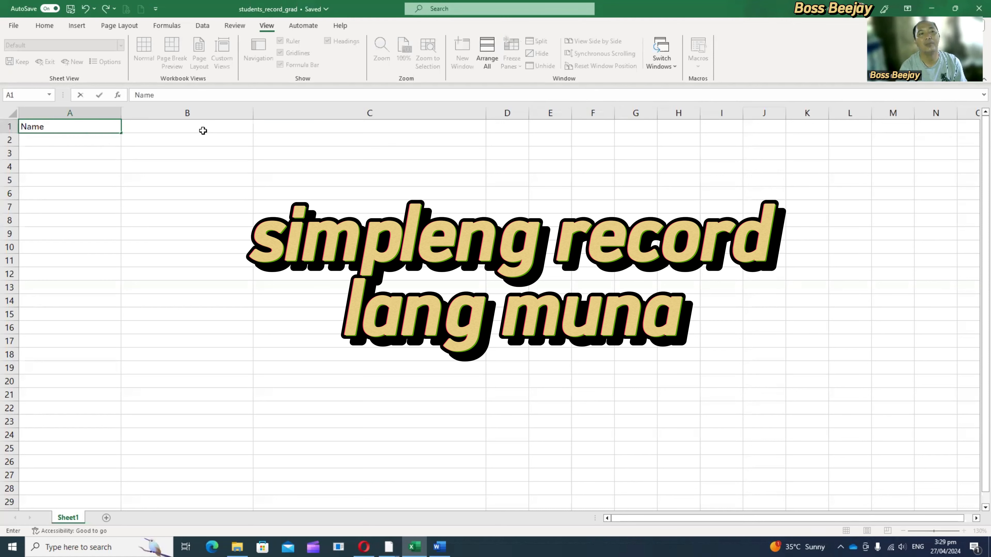
{"action": "key", "text": "Return"}
{"action": "left_click", "coordinate": [203, 131]}
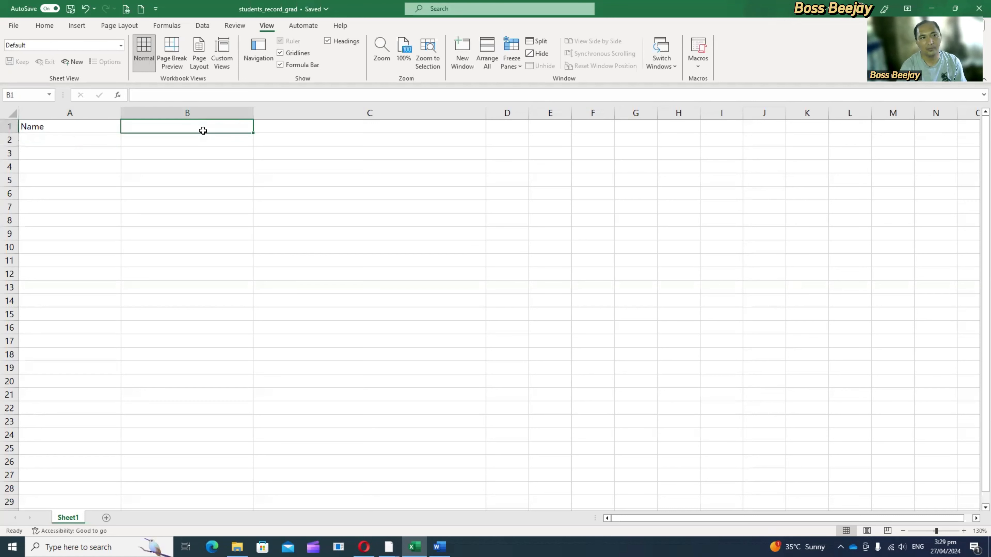
Step: Replace the heading in cell A1 with Complete Name
{"action": "key", "text": "Left"}
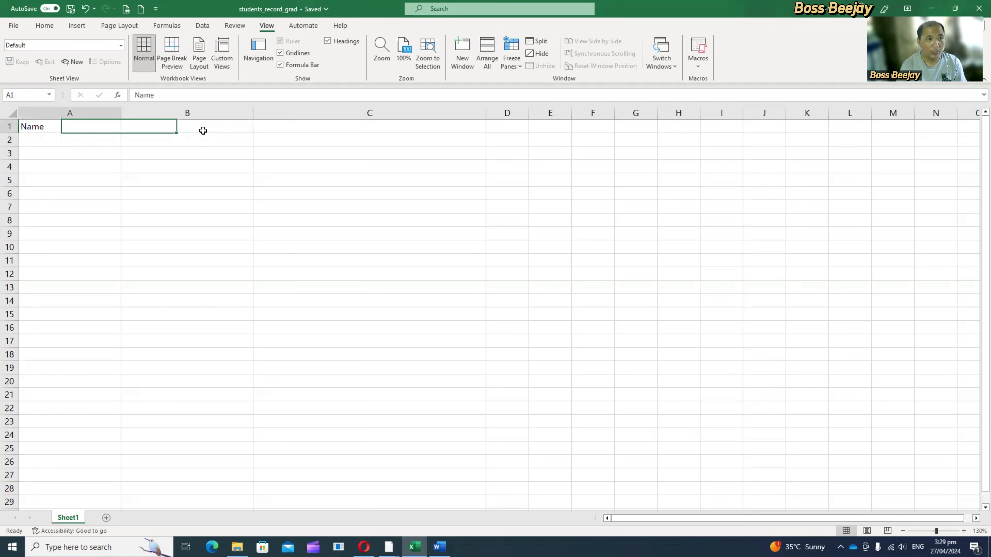
{"action": "type", "text": "Complet"}
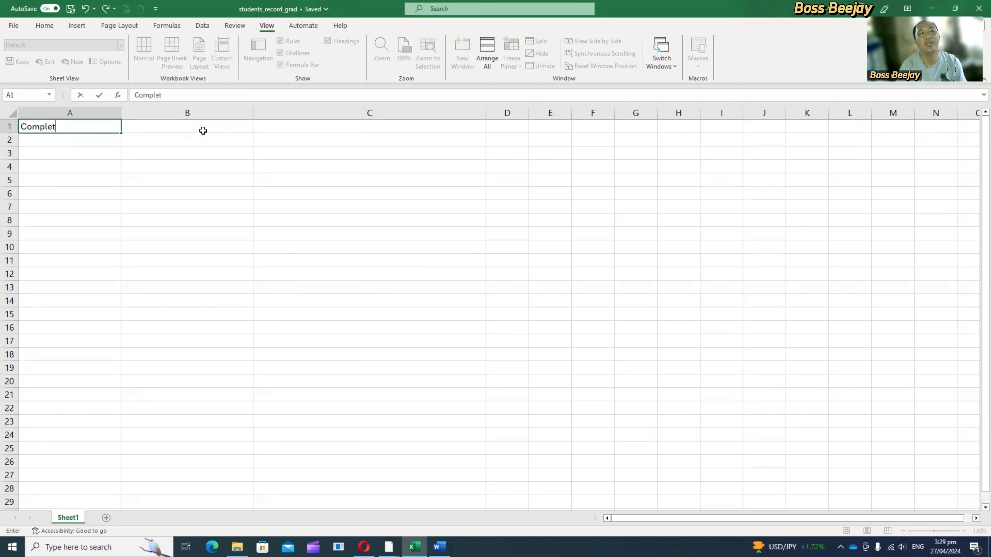
{"action": "type", "text": "e Name"}
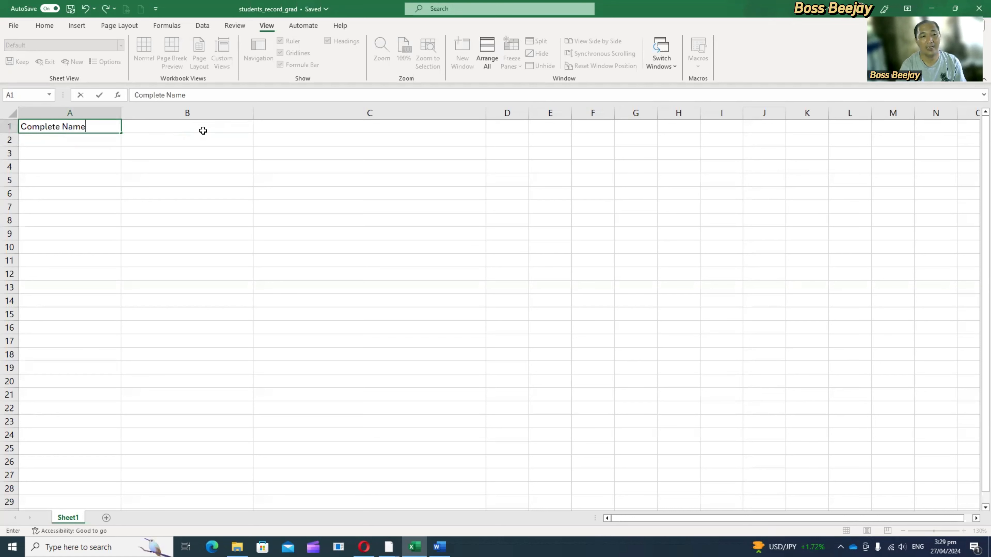
{"action": "key", "text": "Return"}
Step: Enter LRN as the column heading in cell B1
{"action": "left_click", "coordinate": [203, 130]}
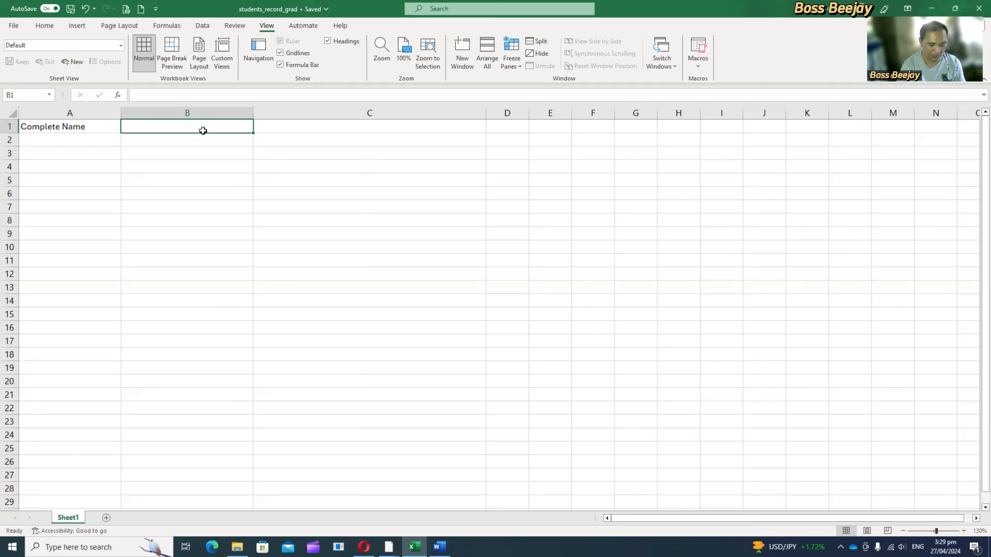
{"action": "type", "text": "LRN"}
{"action": "key", "text": "Return"}
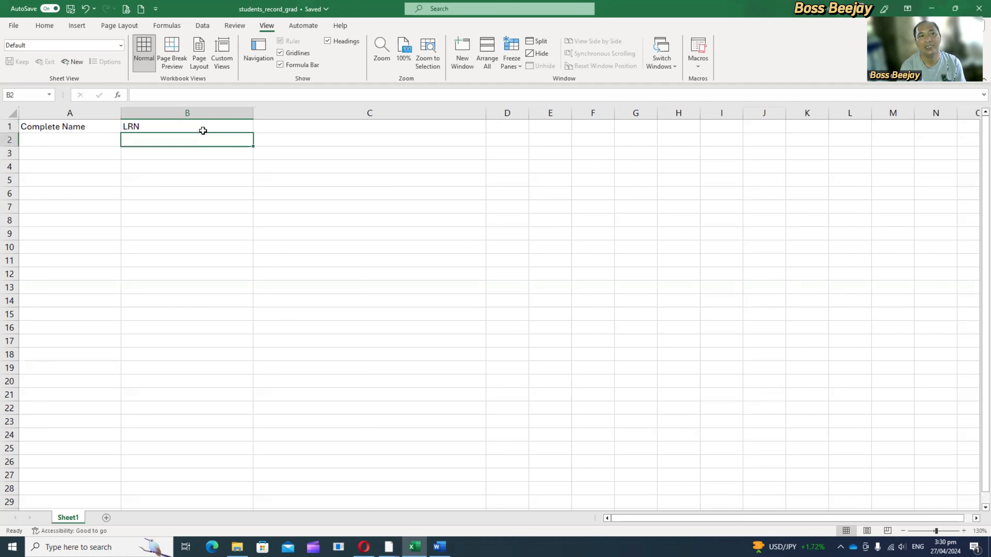
Step: Enter Strand as the column heading in cell C1
{"action": "key", "text": "Up"}
{"action": "key", "text": "Right"}
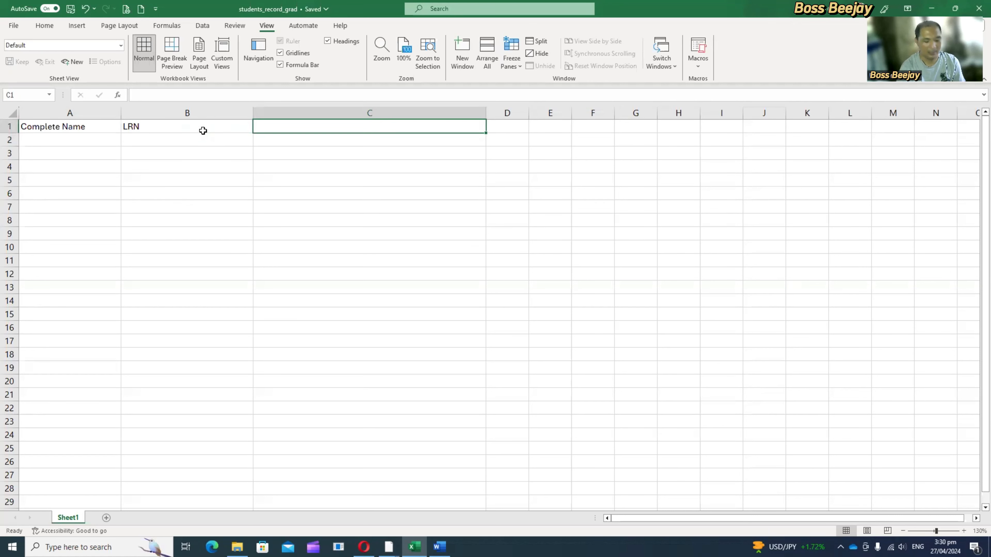
{"action": "type", "text": "STEM"}
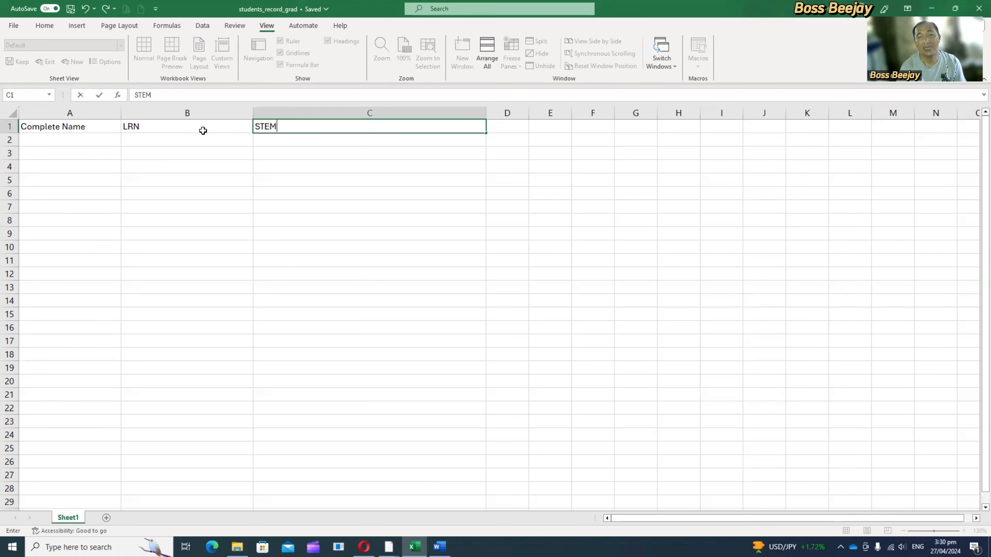
{"action": "key", "text": "BackSpace"}
{"action": "key", "text": "BackSpace"}
{"action": "key", "text": "BackSpace"}
{"action": "type", "text": "S"}
{"action": "key", "text": "BackSpace"}
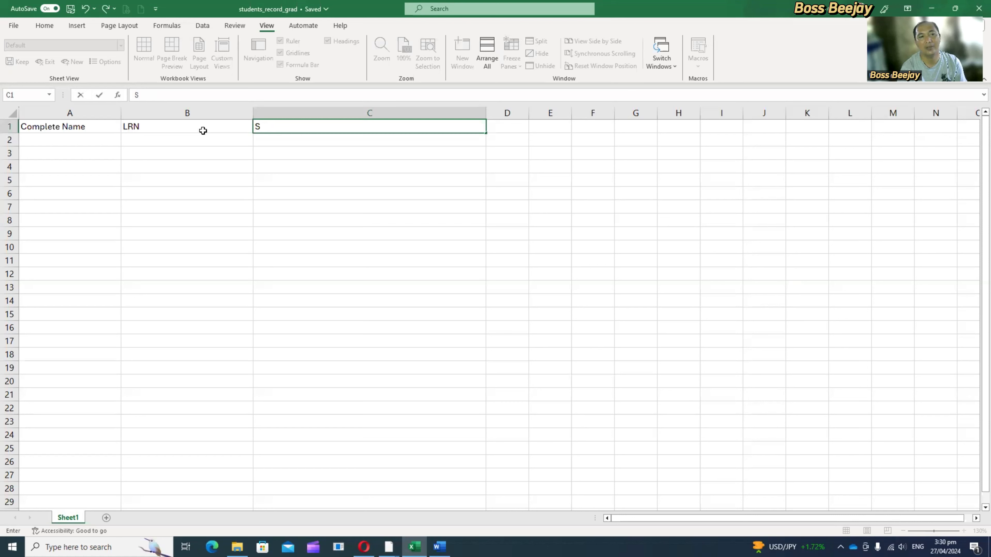
{"action": "type", "text": "trands"}
{"action": "key", "text": "BackSpace"}
{"action": "key", "text": "BackSpace"}
{"action": "key", "text": "BackSpace"}
{"action": "type", "text": "nd"}
{"action": "key", "text": "Return"}
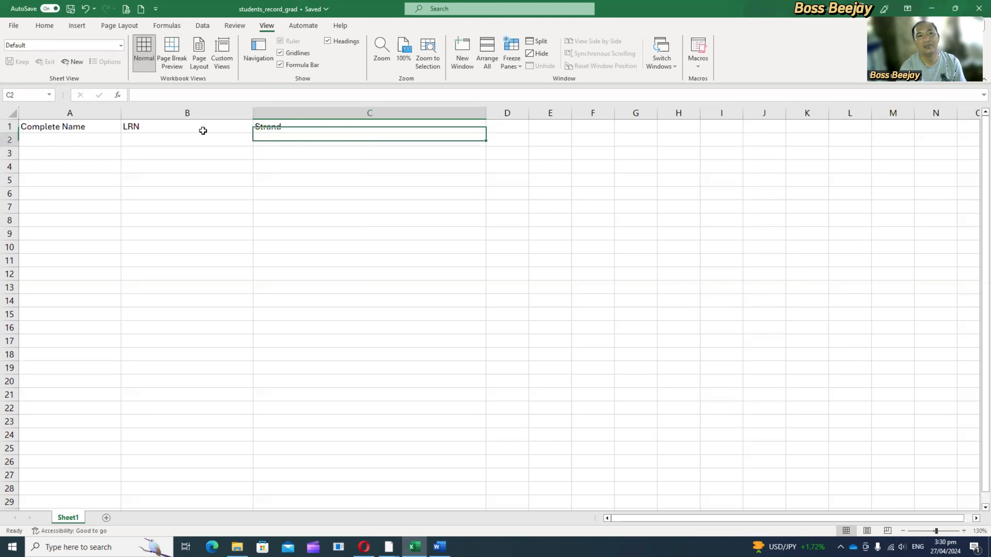
Step: Enter the first student's full name in cell A2 under Complete Name
{"action": "key", "text": "Home"}
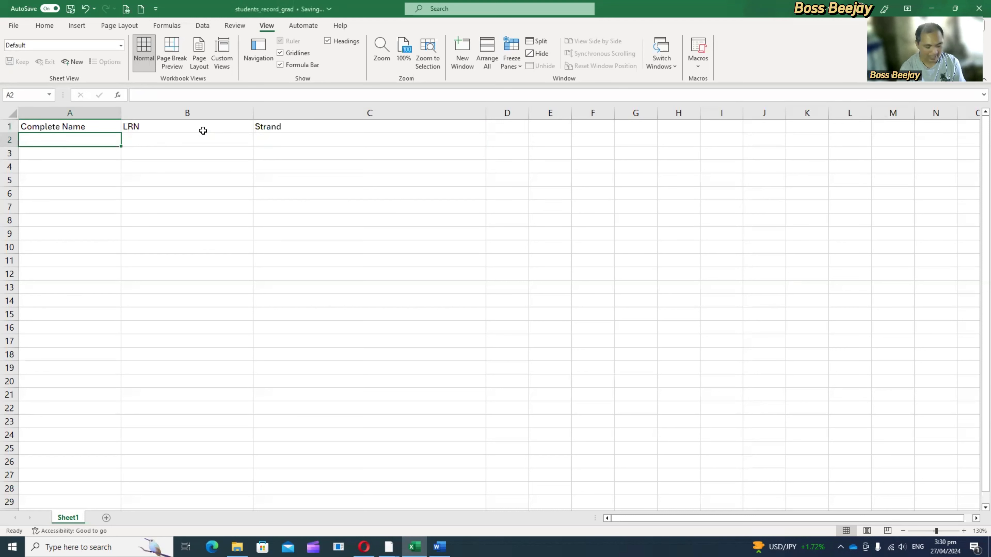
{"action": "type", "text": "Juan"}
{"action": "type", "text": " Dela"}
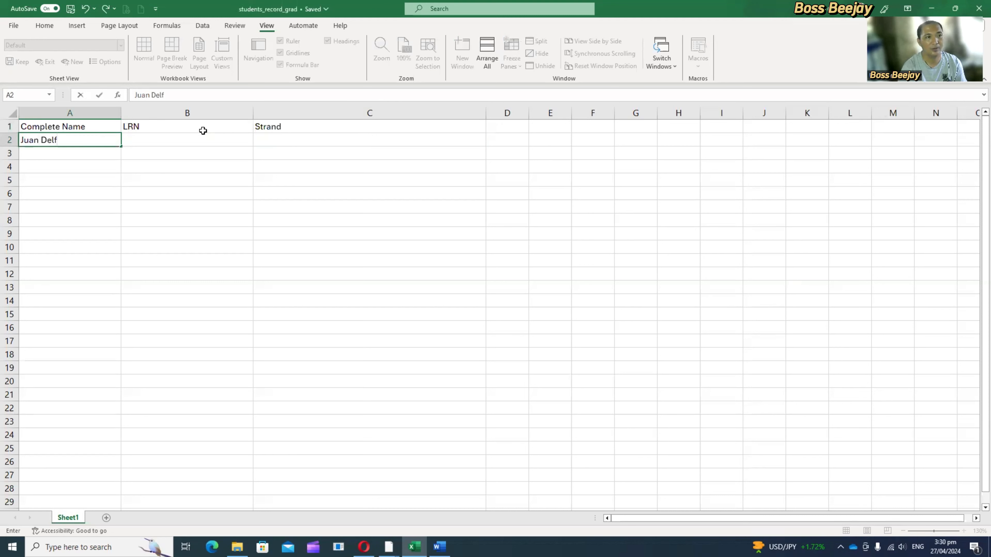
{"action": "type", "text": " Cruz"}
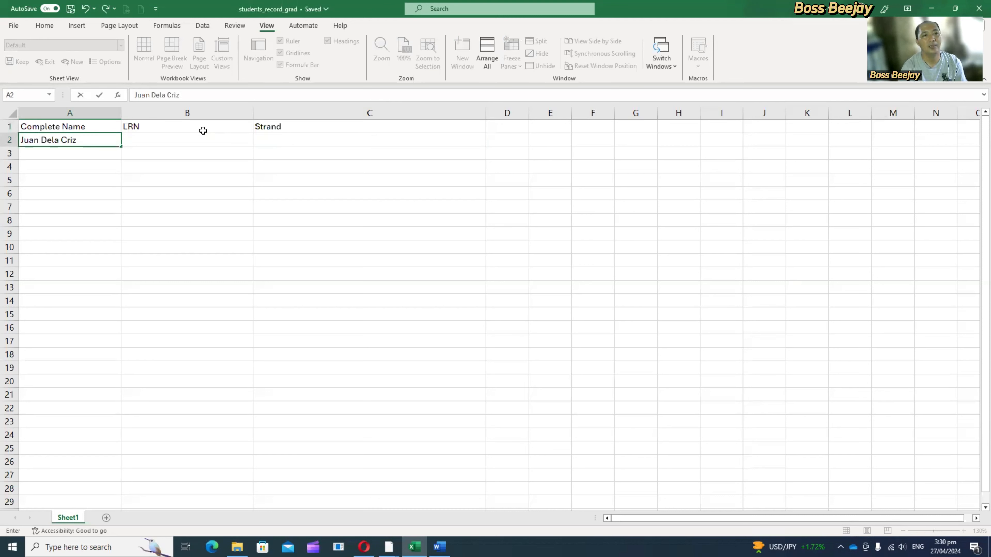
{"action": "key", "text": "Return"}
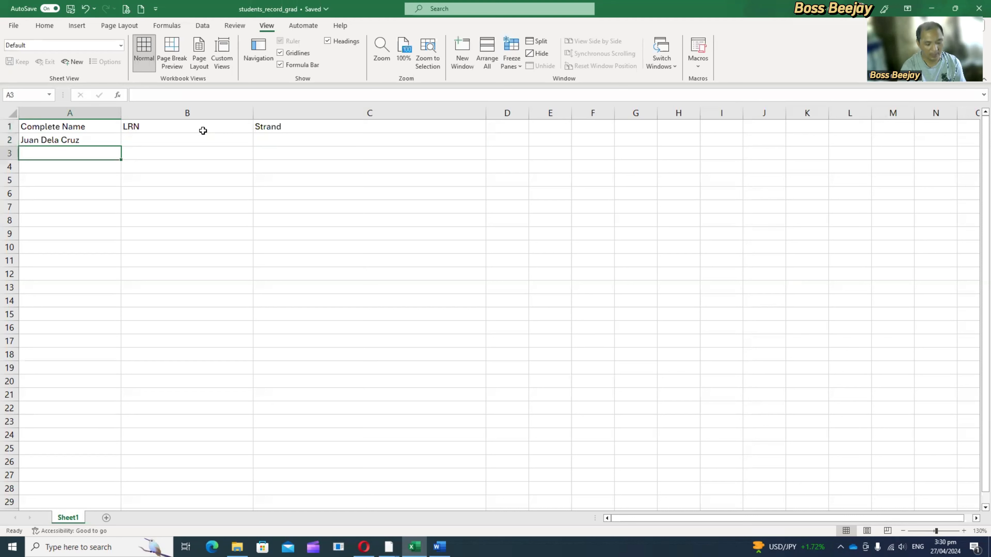
Step: Enter the second student's full name in cell A3 with correct capitalization
{"action": "type", "text": "Juana D"}
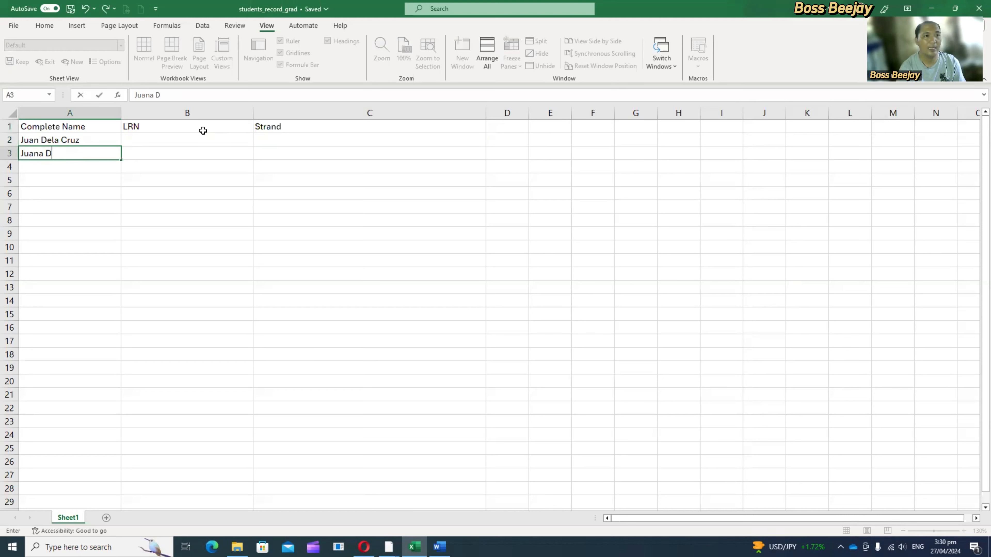
{"action": "type", "text": "ela Cruz"}
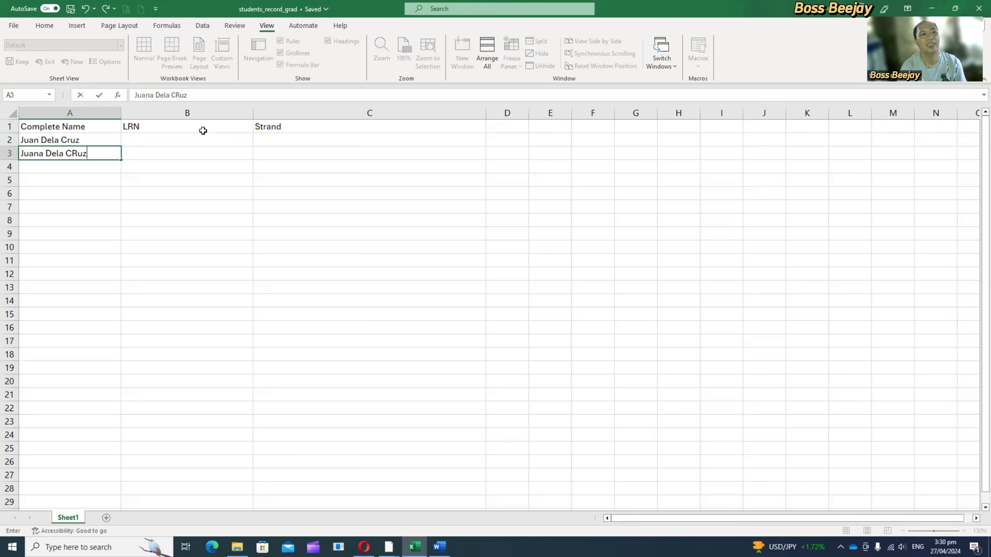
{"action": "key", "text": "BackSpace"}
{"action": "key", "text": "BackSpace"}
{"action": "key", "text": "BackSpace"}
{"action": "type", "text": "r"}
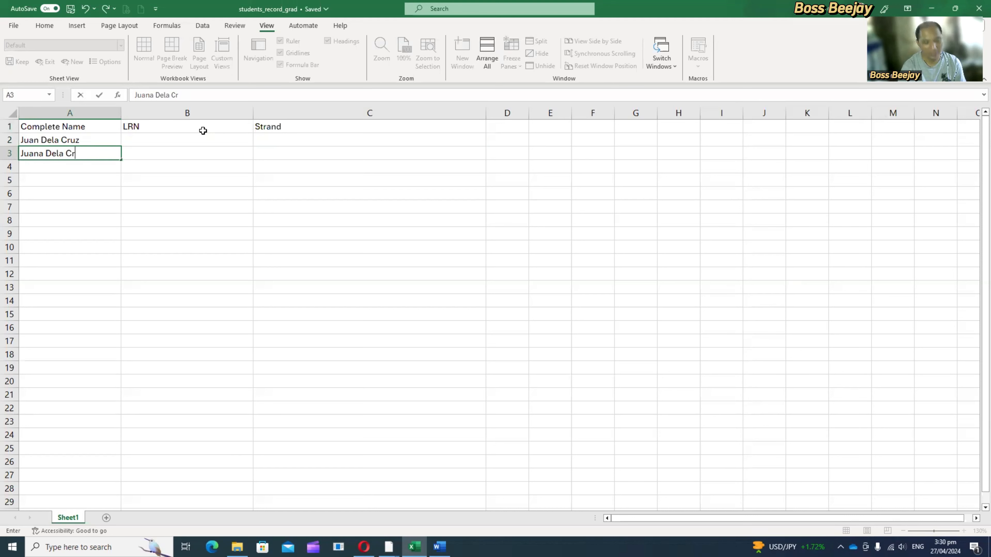
{"action": "type", "text": "iuz"}
{"action": "key", "text": "Return"}
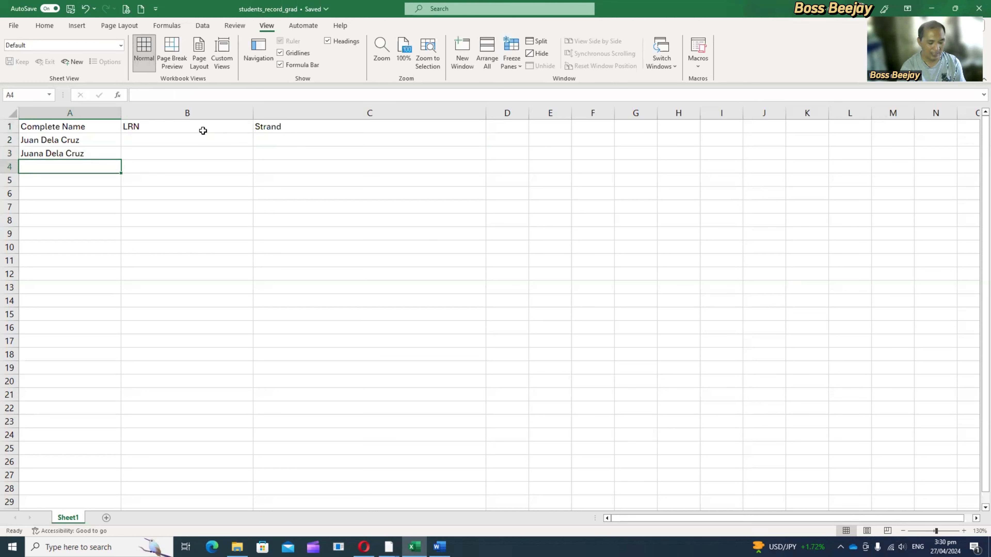
Step: Enter the third and fourth students' names in cells A4 and A5
{"action": "type", "text": "Ti"}
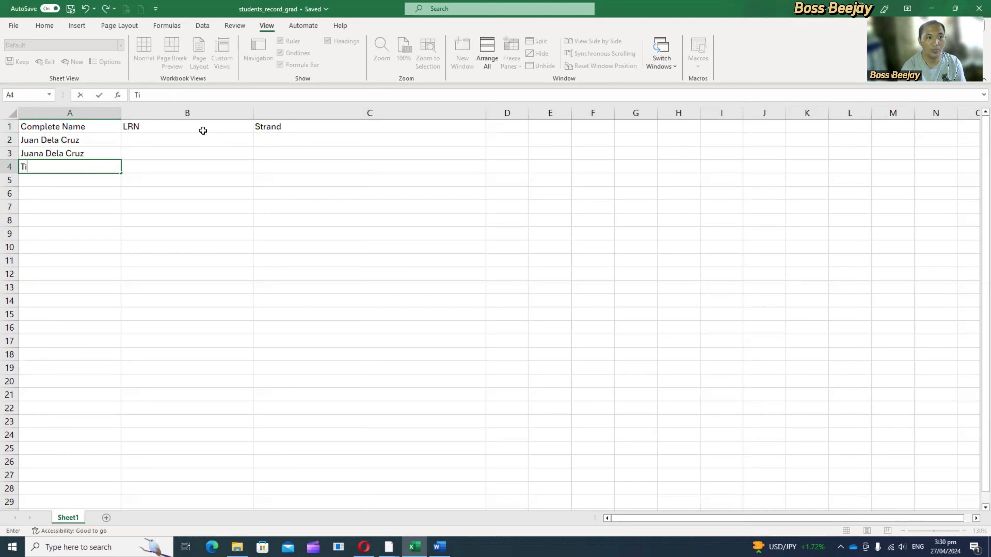
{"action": "type", "text": "kboy"}
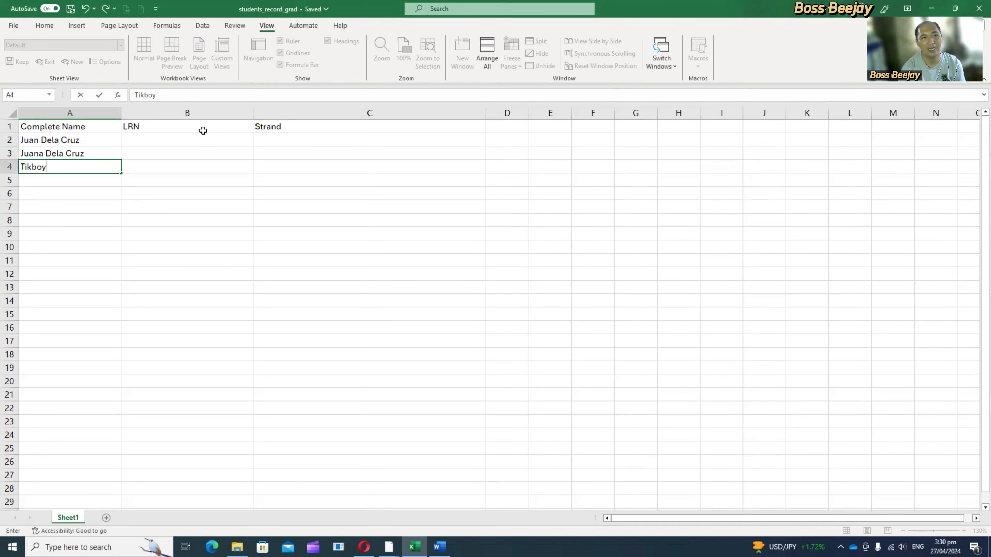
{"action": "key", "text": "Return"}
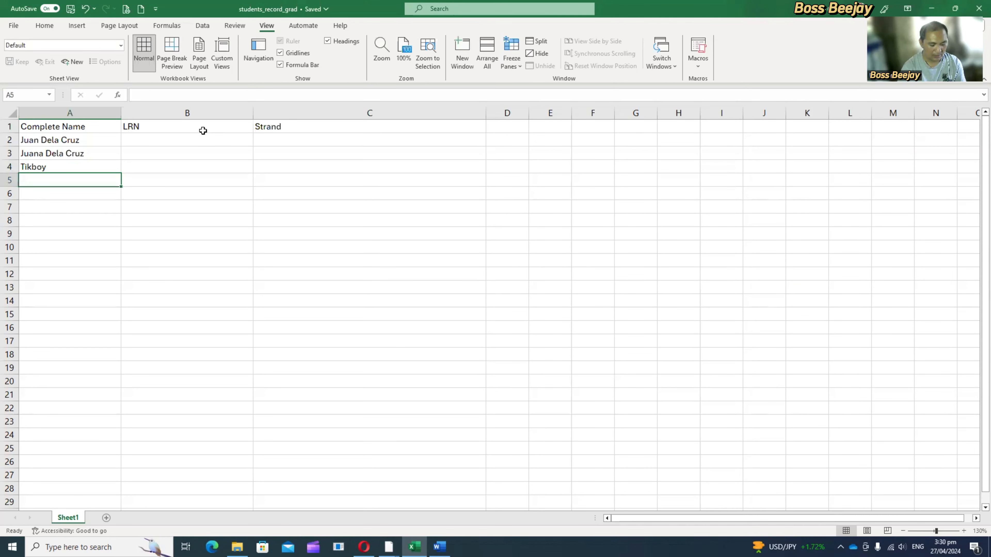
{"action": "type", "text": "Pedro"}
{"action": "key", "text": "Return"}
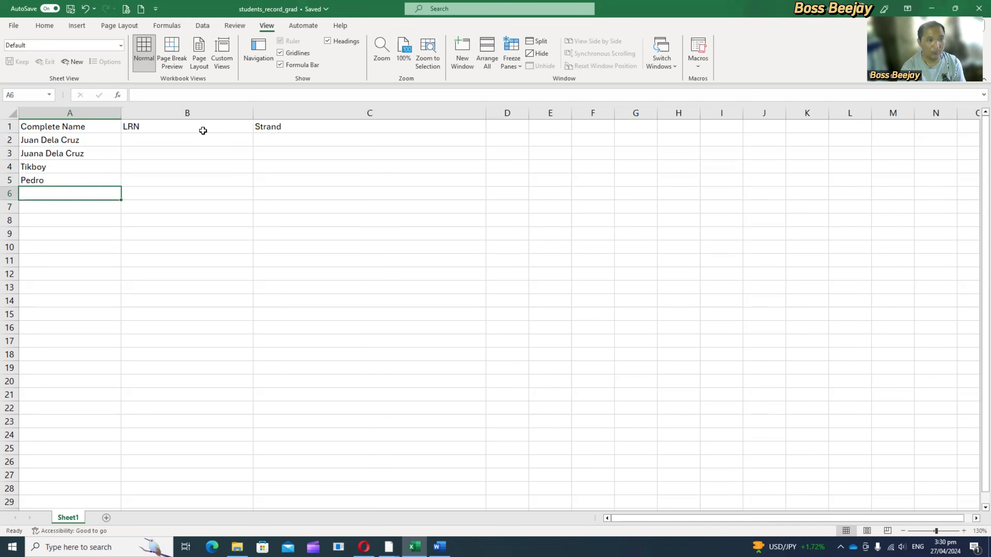
Step: Fill the LRN cells B2 to B5 with the placeholder values 1, 2, 3 and 4
{"action": "key", "text": "Up"}
{"action": "key", "text": "Right"}
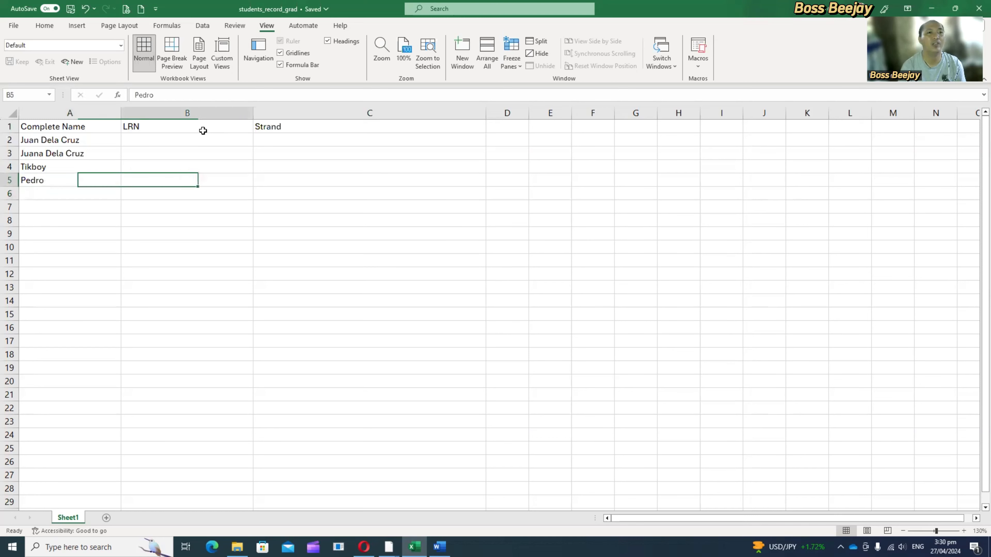
{"action": "key", "text": "Up"}
{"action": "key", "text": "Right"}
{"action": "key", "text": "Up"}
{"action": "key", "text": "Left"}
{"action": "key", "text": "Up"}
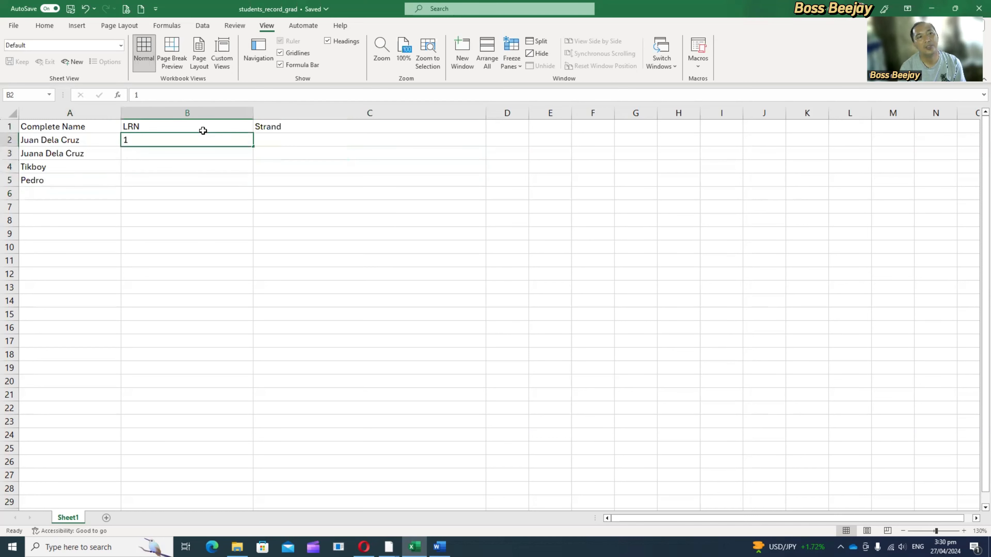
{"action": "key", "text": "Return"}
{"action": "type", "text": "2"}
{"action": "key", "text": "Return"}
{"action": "type", "text": "3"}
{"action": "key", "text": "Return"}
{"action": "type", "text": "4"}
Step: Enter a six-digit learner reference number for each of the four students in cells B2 to B5
{"action": "key", "text": "Up"}
{"action": "key", "text": "Up"}
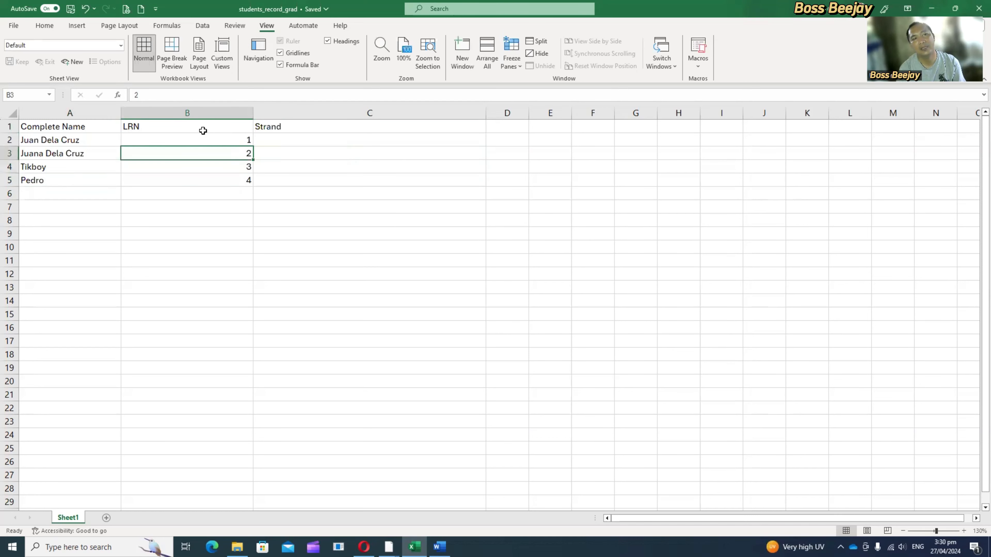
{"action": "key", "text": "Up"}
{"action": "type", "text": "123456"}
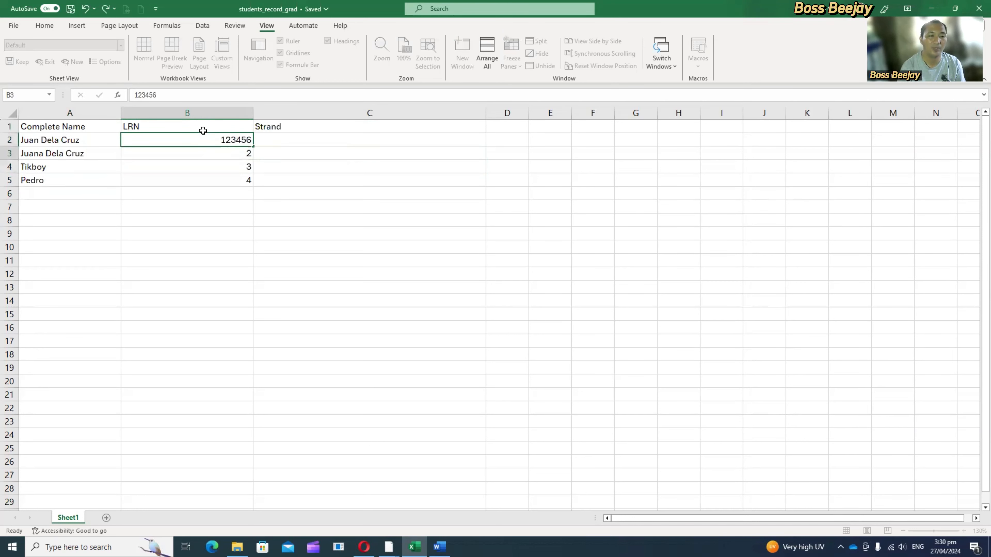
{"action": "key", "text": "Return"}
{"action": "type", "text": "789456"}
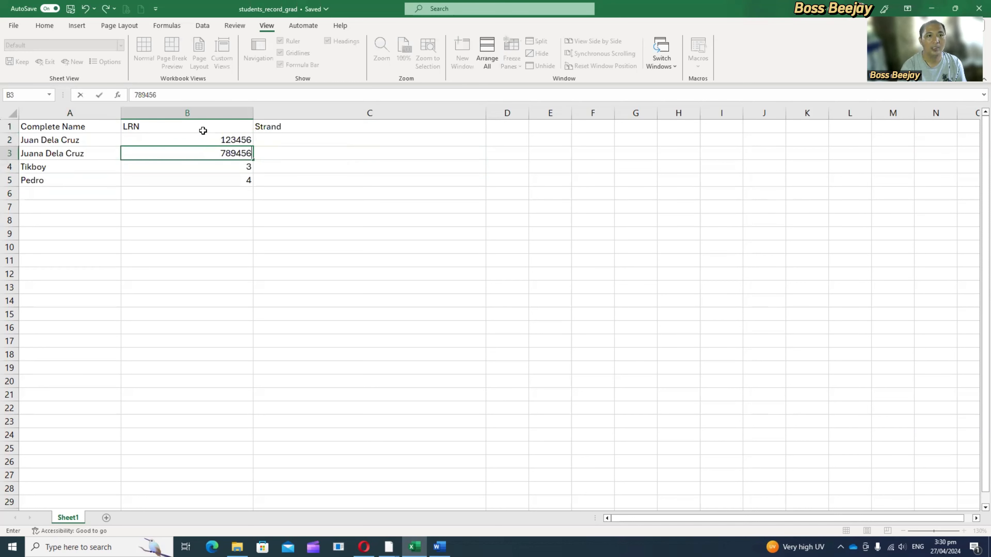
{"action": "key", "text": "Return"}
{"action": "type", "text": "456123"}
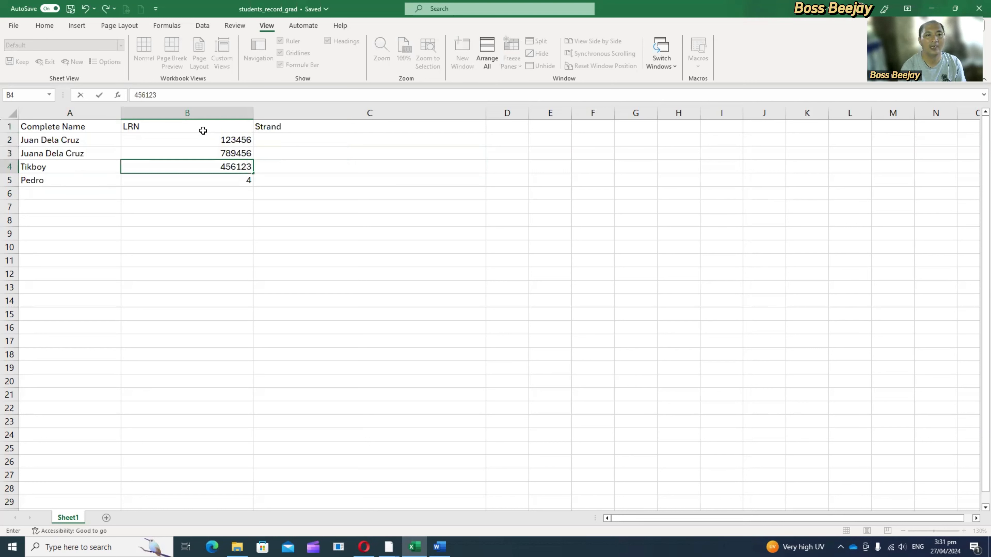
{"action": "key", "text": "Return"}
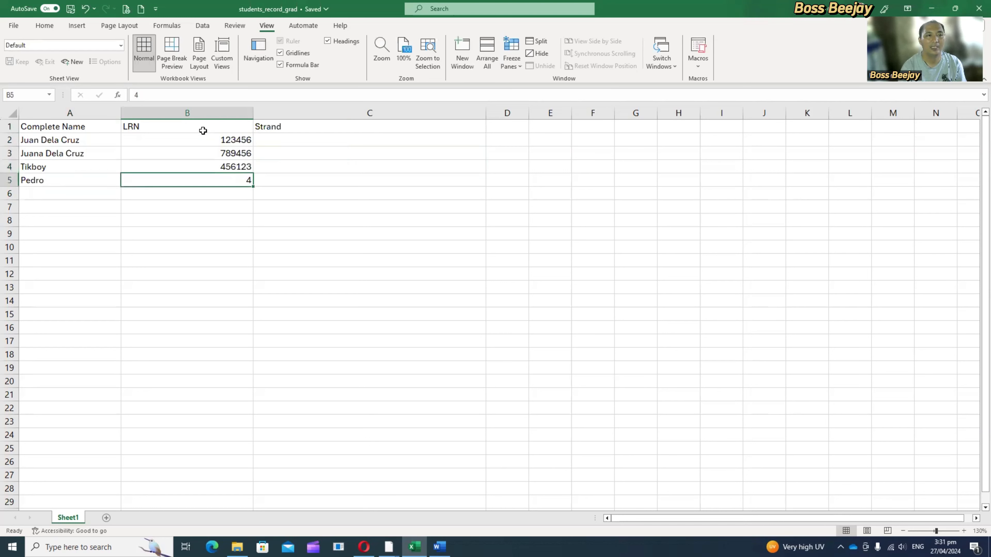
{"action": "type", "text": "789456"}
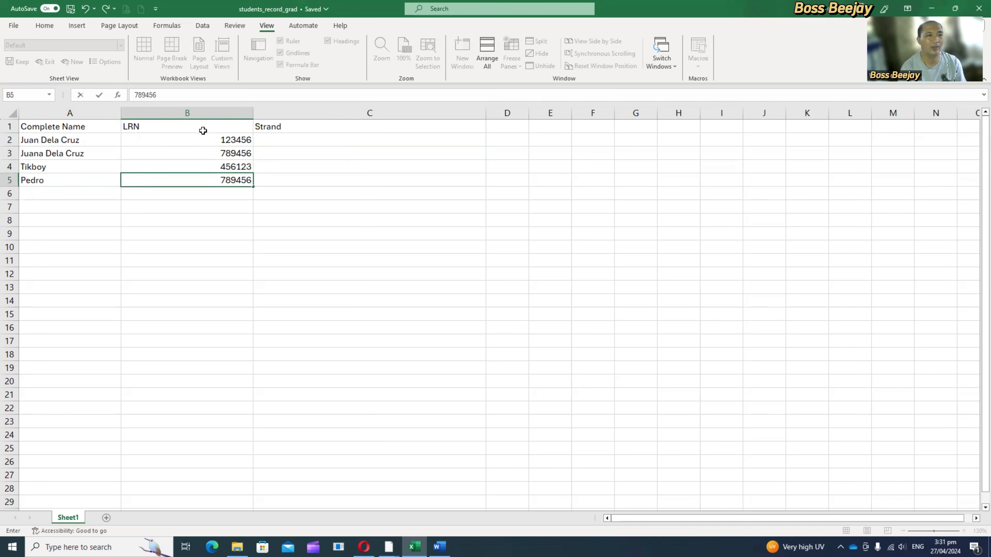
{"action": "key", "text": "Return"}
Step: Enter STEM as the first student's strand in cell C2
{"action": "key", "text": "Up"}
{"action": "key", "text": "Right"}
{"action": "key", "text": "Up"}
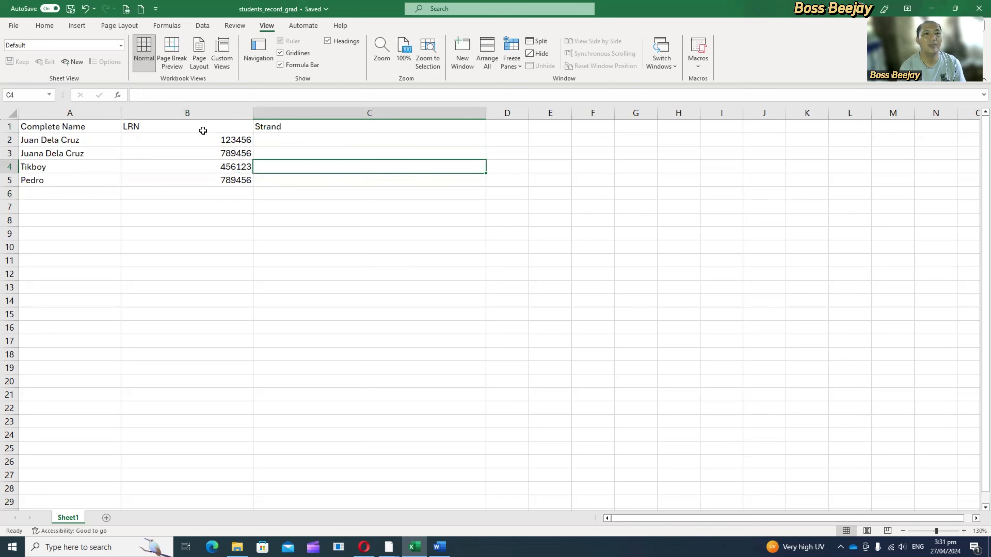
{"action": "key", "text": "Up"}
{"action": "key", "text": "Up"}
{"action": "type", "text": "STEM"}
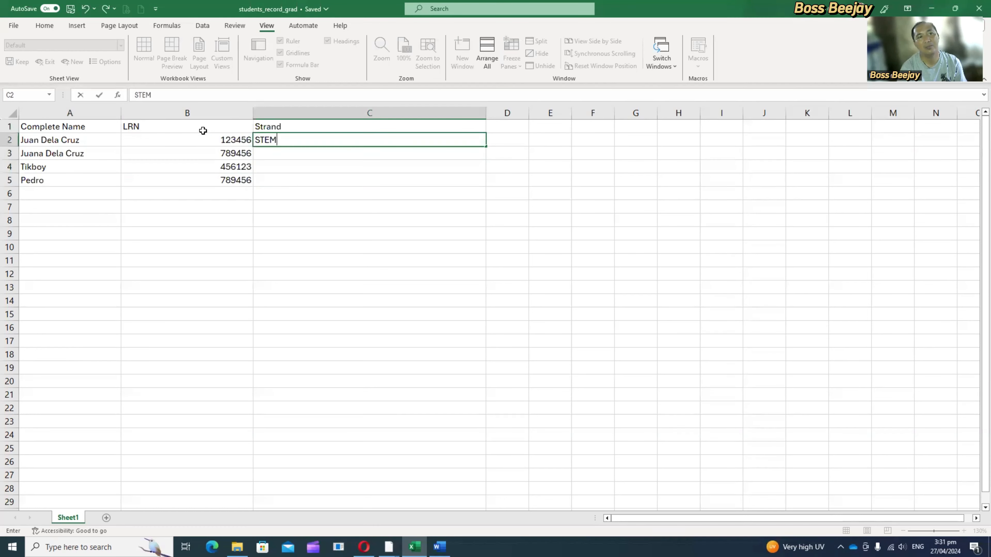
{"action": "key", "text": "Return"}
Step: Enter the remaining students' strands in cells C3 to C5 as TVL, HUMSS and STEM
{"action": "type", "text": "T"}
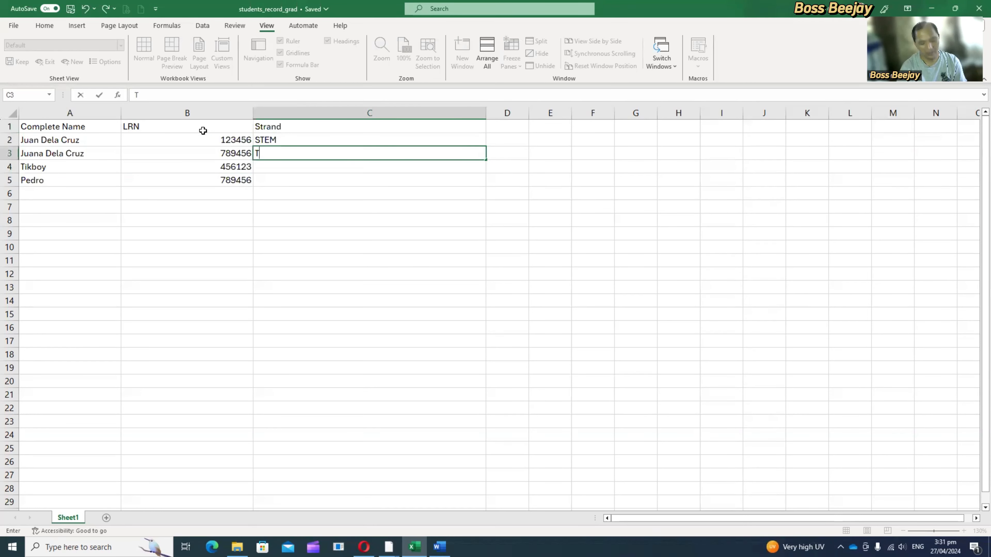
{"action": "type", "text": "VL"}
{"action": "key", "text": "Return"}
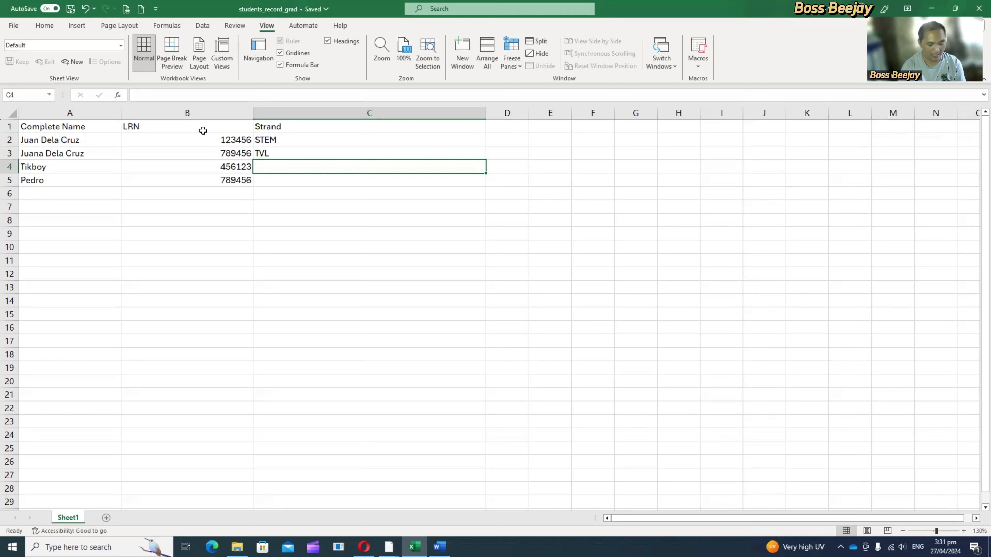
{"action": "type", "text": "HUMSS"}
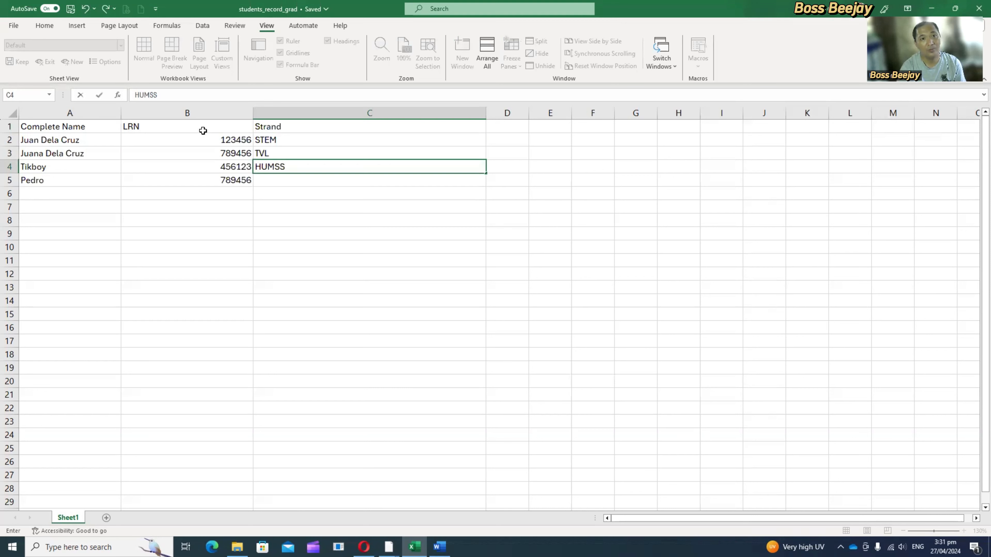
{"action": "key", "text": "Return"}
{"action": "type", "text": "STEM"}
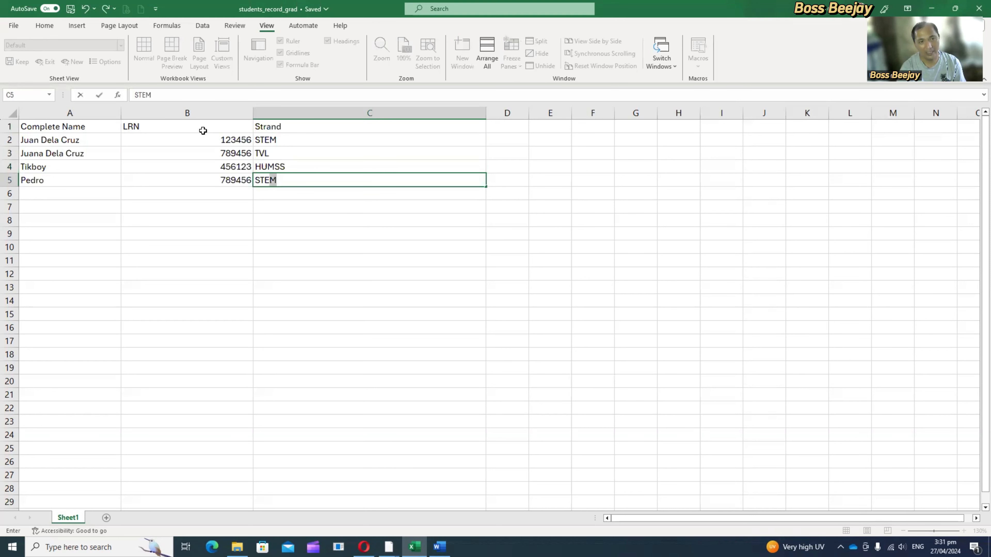
{"action": "key", "text": "Return"}
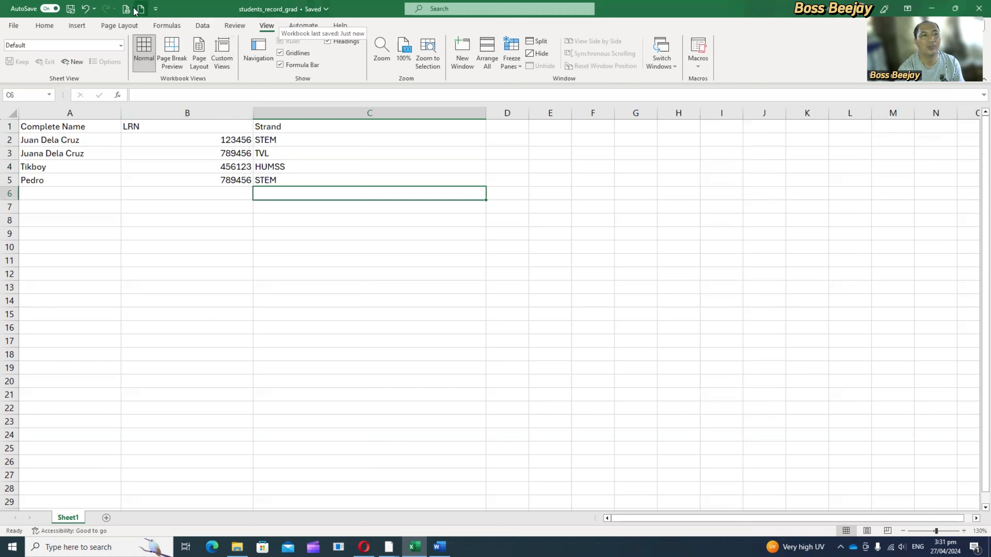
Step: Save the student record workbook and switch to the blank Word document
{"action": "left_click", "coordinate": [72, 10]}
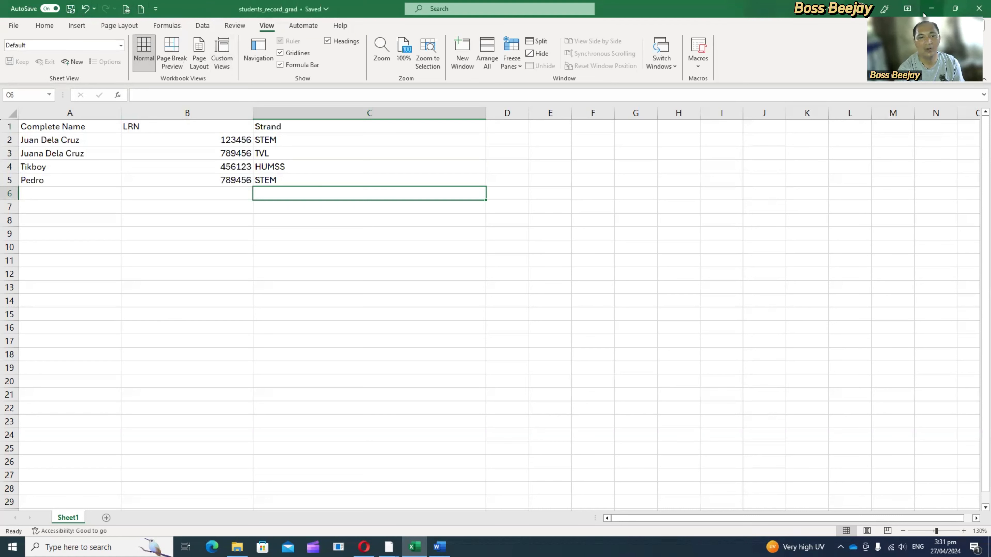
{"action": "left_click", "coordinate": [440, 547]}
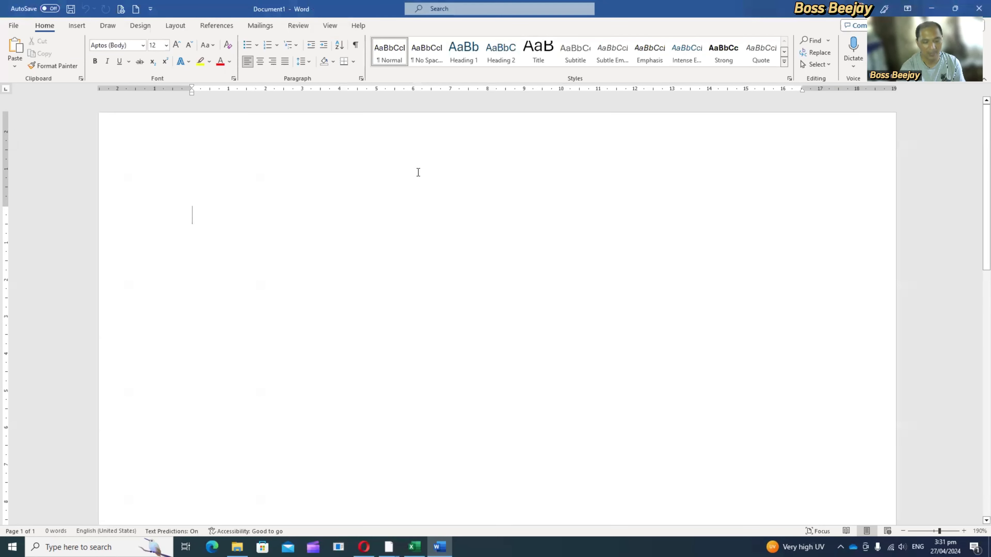
{"action": "type", "text": "cERT"}
{"action": "key", "text": "BackSpace"}
{"action": "key", "text": "BackSpace"}
{"action": "key", "text": "BackSpace"}
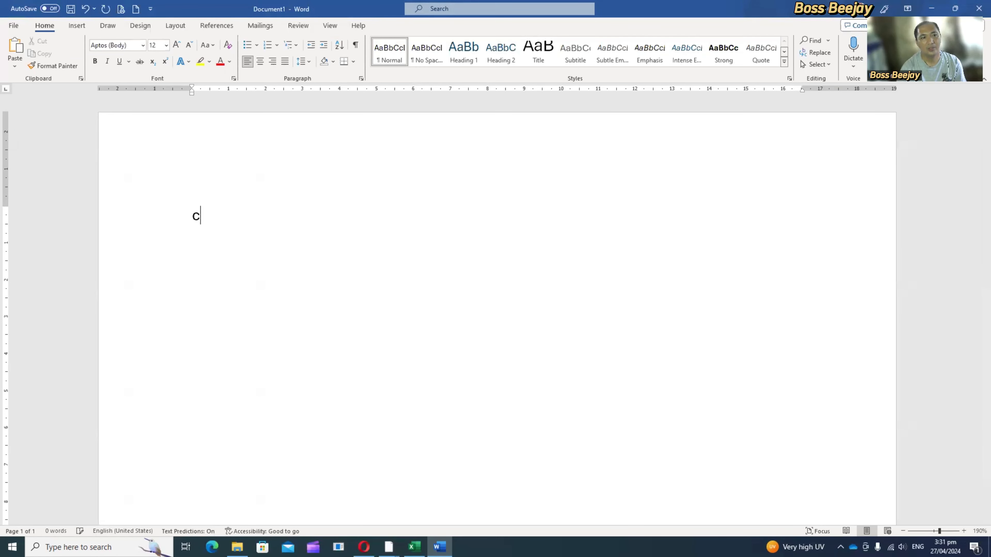
{"action": "type", "text": "E"}
{"action": "key", "text": "BackSpace"}
{"action": "key", "text": "BackSpace"}
{"action": "type", "text": "CE"}
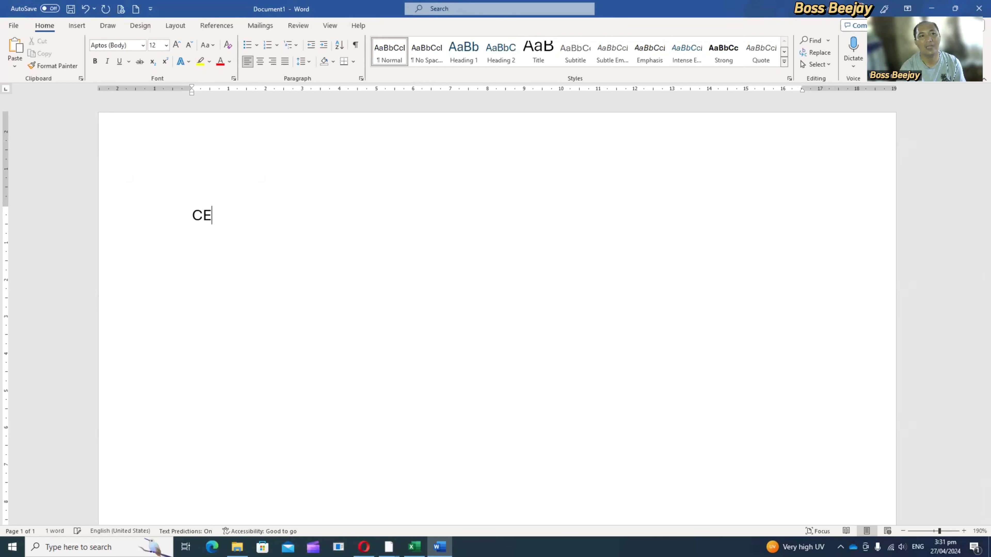
{"action": "type", "text": "RTIFICATE"}
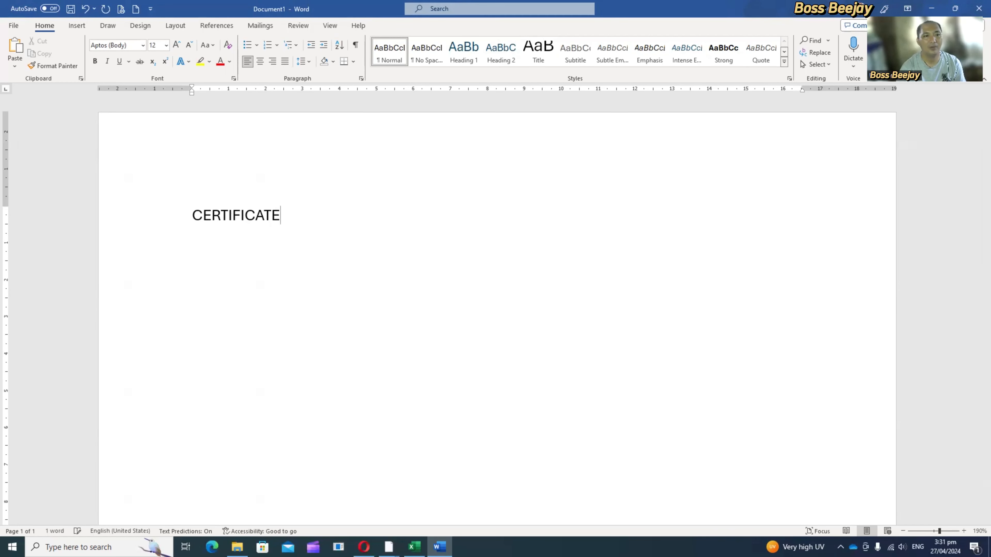
{"action": "type", "text": " OF"}
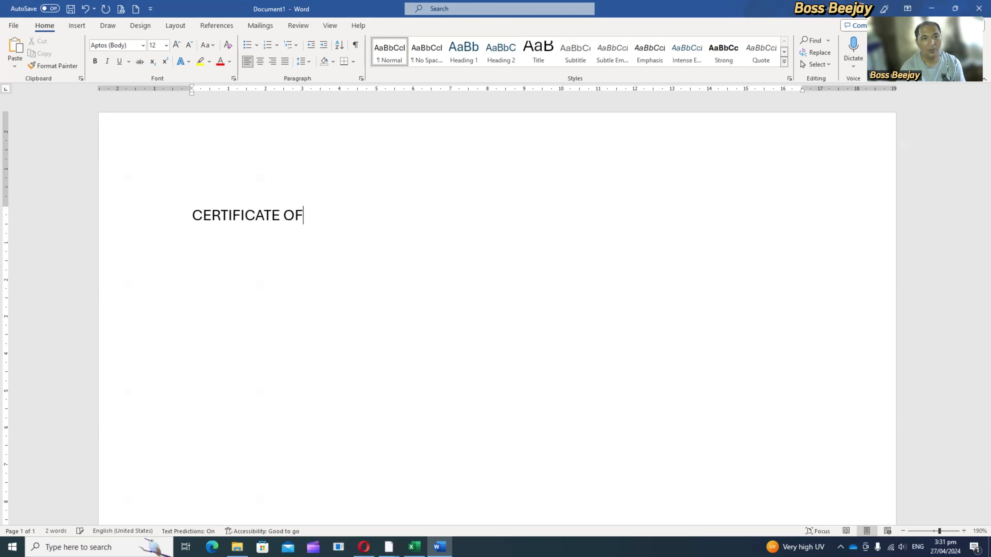
{"action": "key", "text": "ctrl+a"}
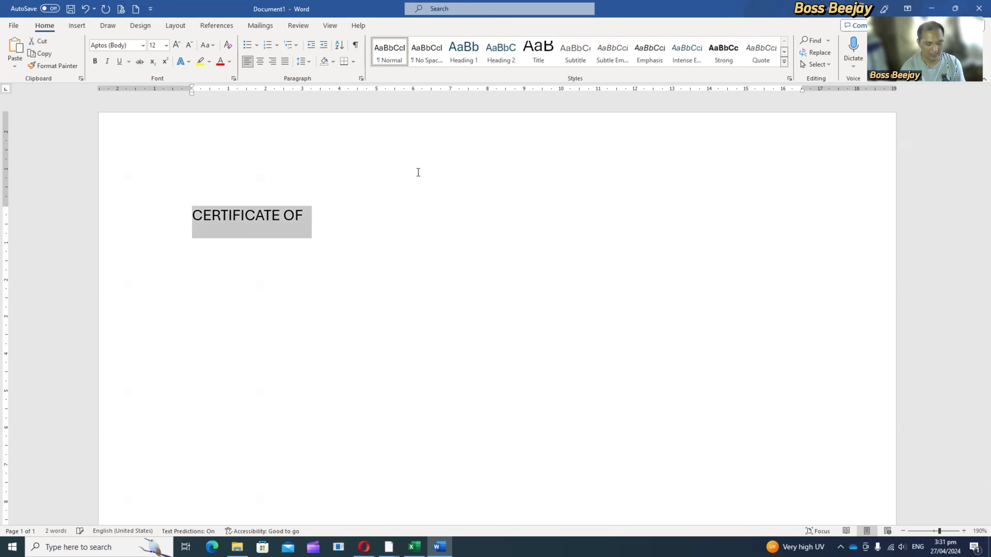
{"action": "type", "text": "dip"}
{"action": "key", "text": "BackSpace"}
{"action": "key", "text": "BackSpace"}
{"action": "key", "text": "BackSpace"}
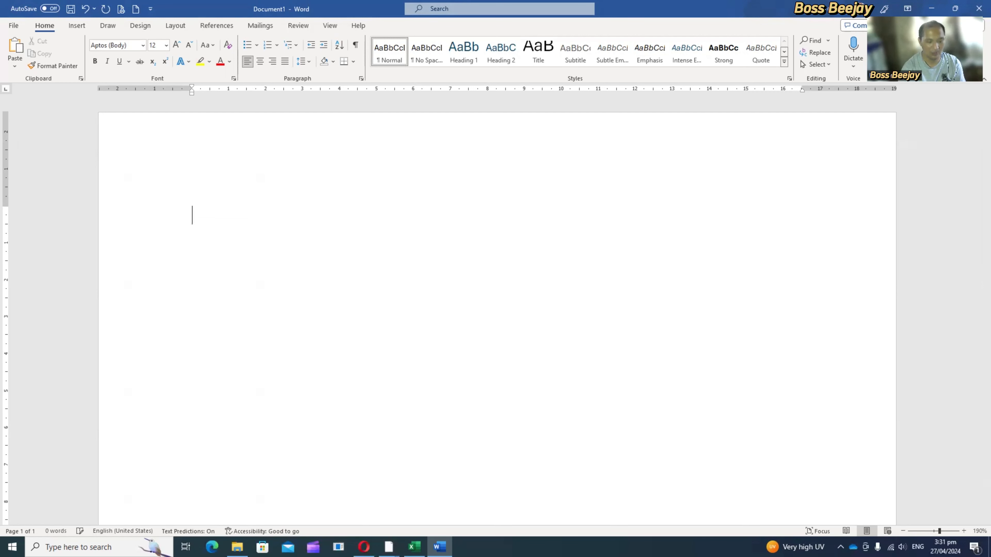
Step: Write DIPLOMA, NAME, LRN and STRAND on separate lines with an empty line between each
{"action": "type", "text": "DIPLO"}
{"action": "key", "text": "BackSpace"}
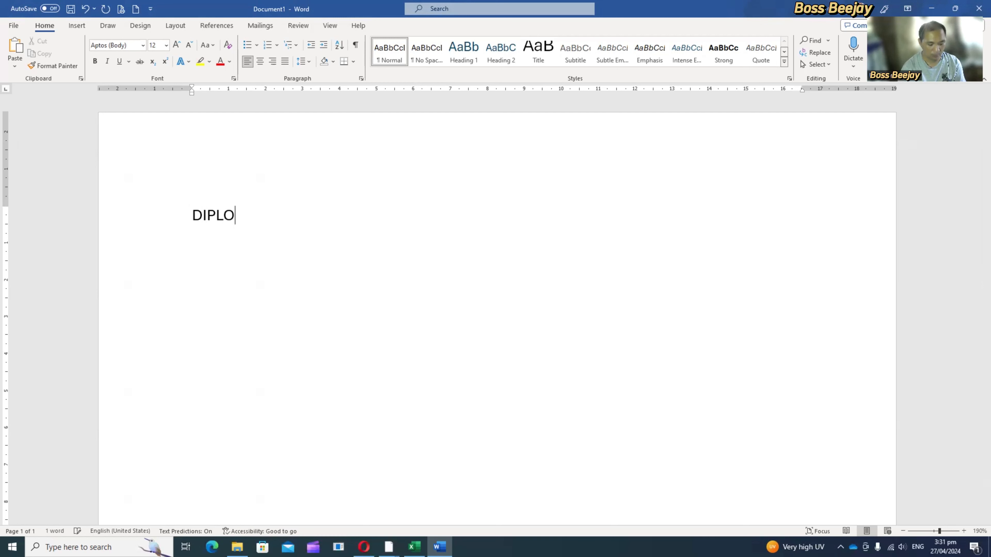
{"action": "type", "text": "MA"}
{"action": "key", "text": "Return"}
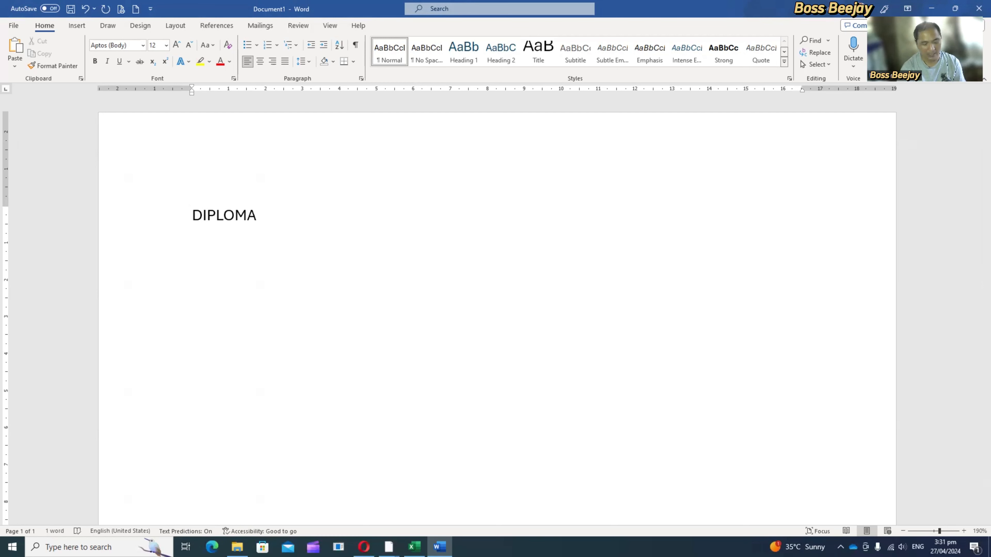
{"action": "type", "text": "NAME"}
{"action": "key", "text": "Return"}
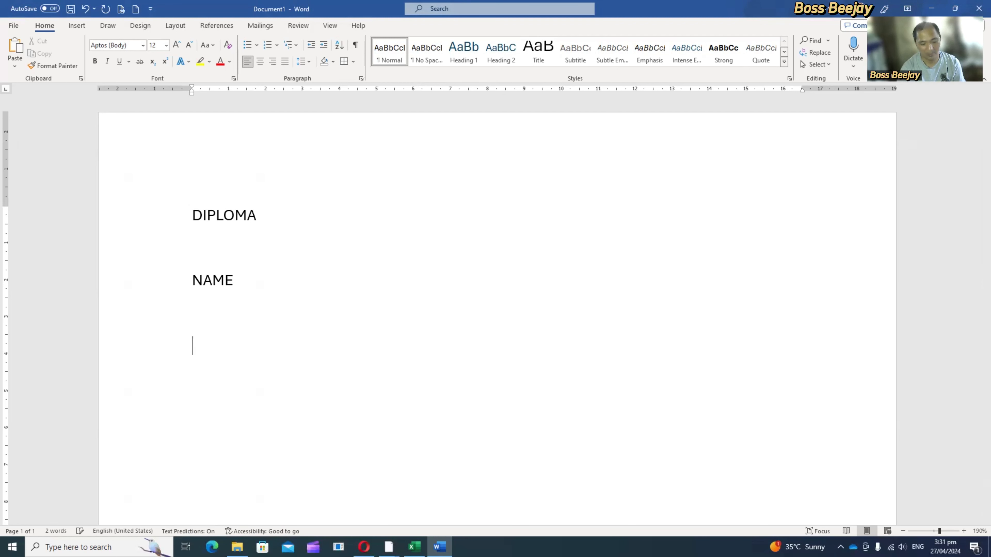
{"action": "type", "text": "LRN"}
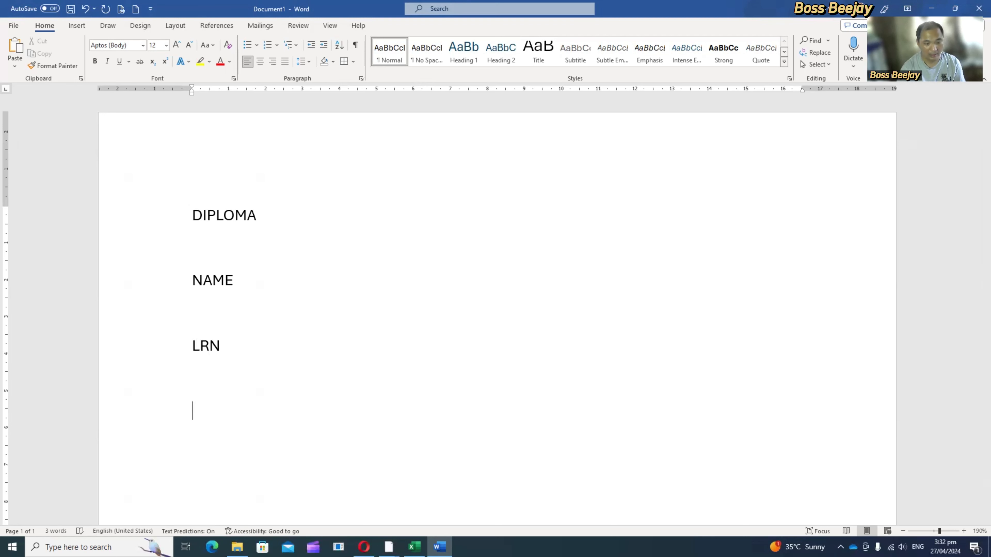
{"action": "type", "text": "RN"}
{"action": "key", "text": "BackSpace"}
{"action": "type", "text": "A"}
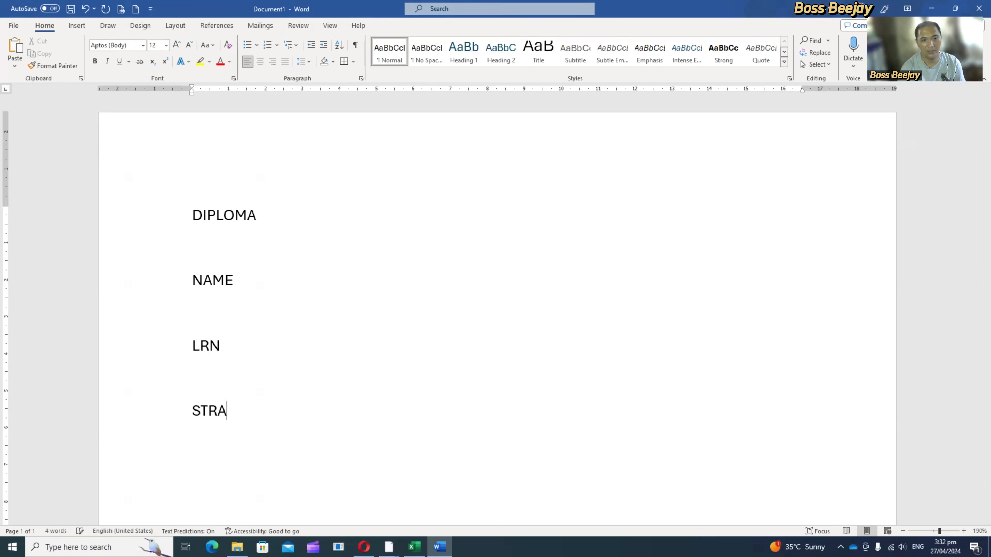
{"action": "type", "text": "ND"}
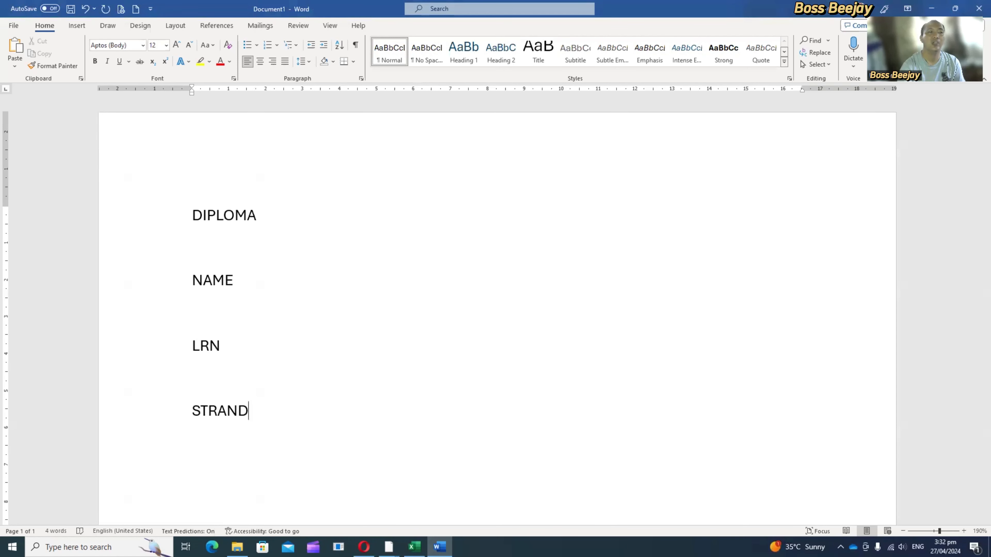
{"action": "left_click", "coordinate": [213, 267]}
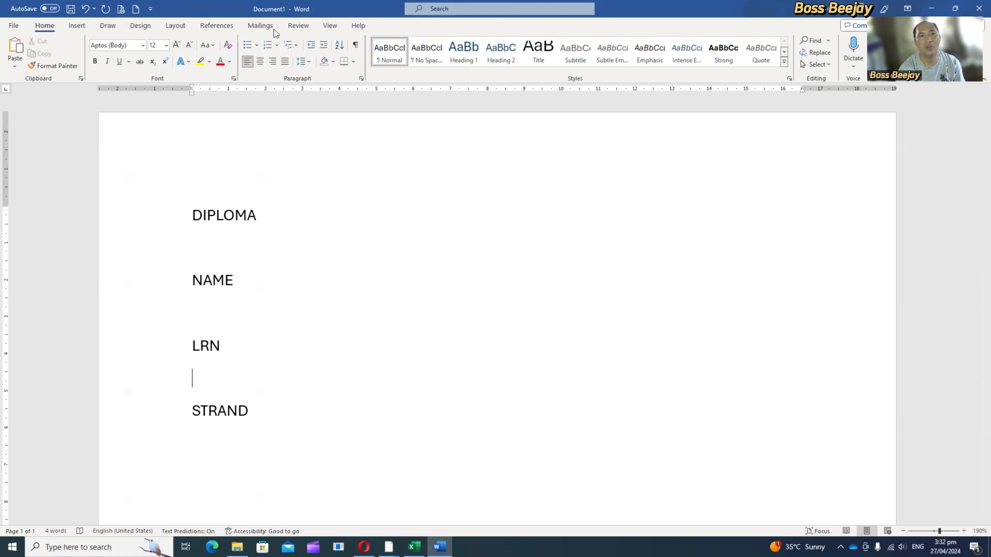
Step: Start the step-by-step mail merge wizard for letters, using the current document, and advance to recipient selection
{"action": "left_click", "coordinate": [260, 26]}
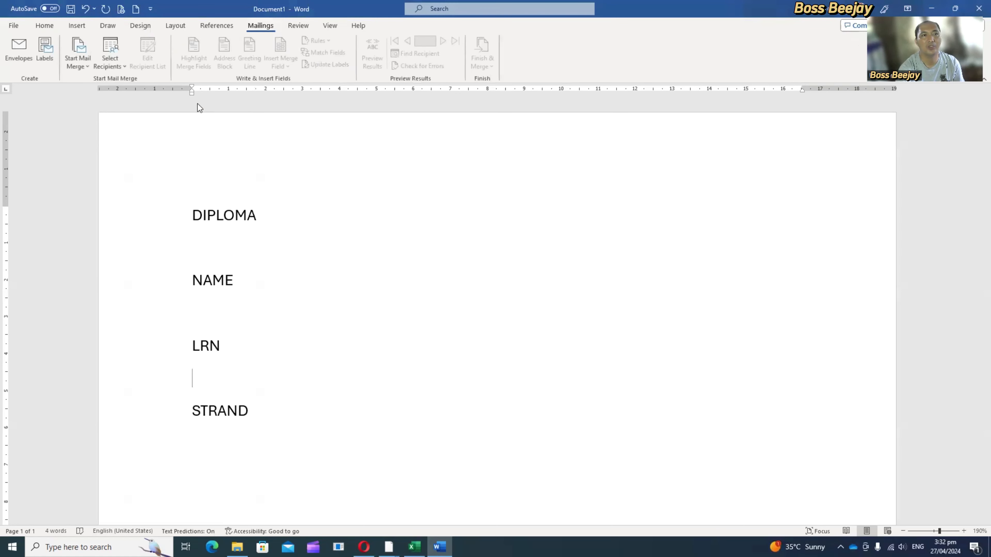
{"action": "left_click", "coordinate": [69, 69]}
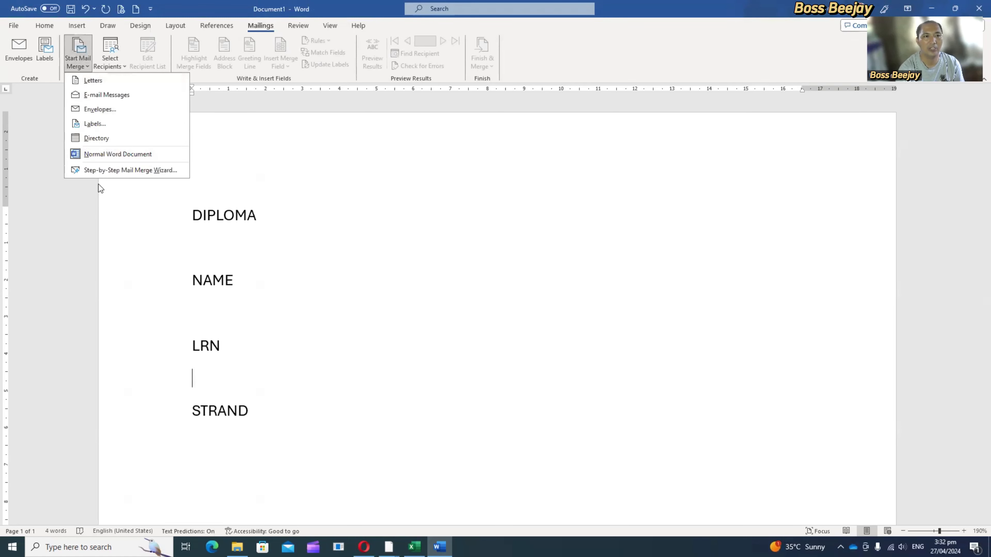
{"action": "left_click", "coordinate": [103, 171]}
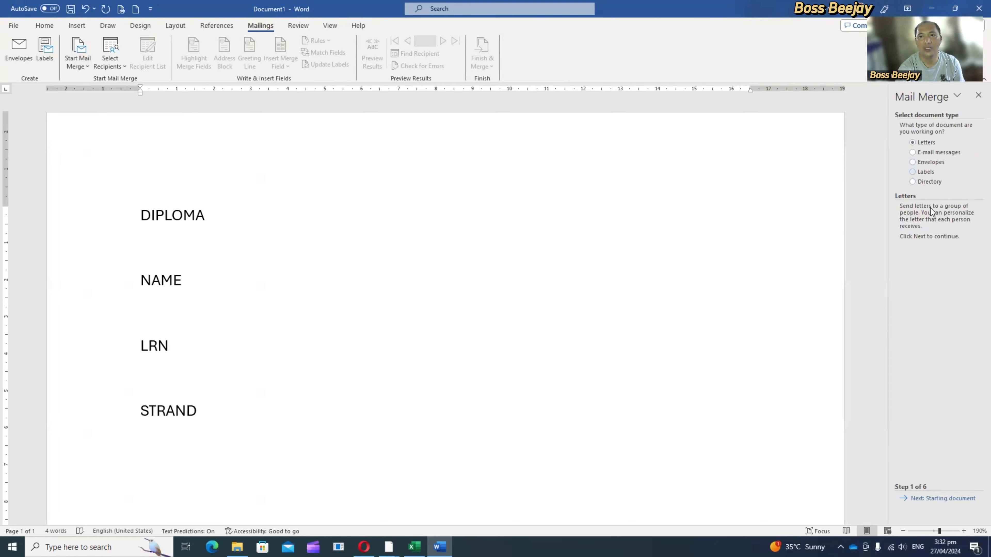
{"action": "left_click", "coordinate": [930, 504]}
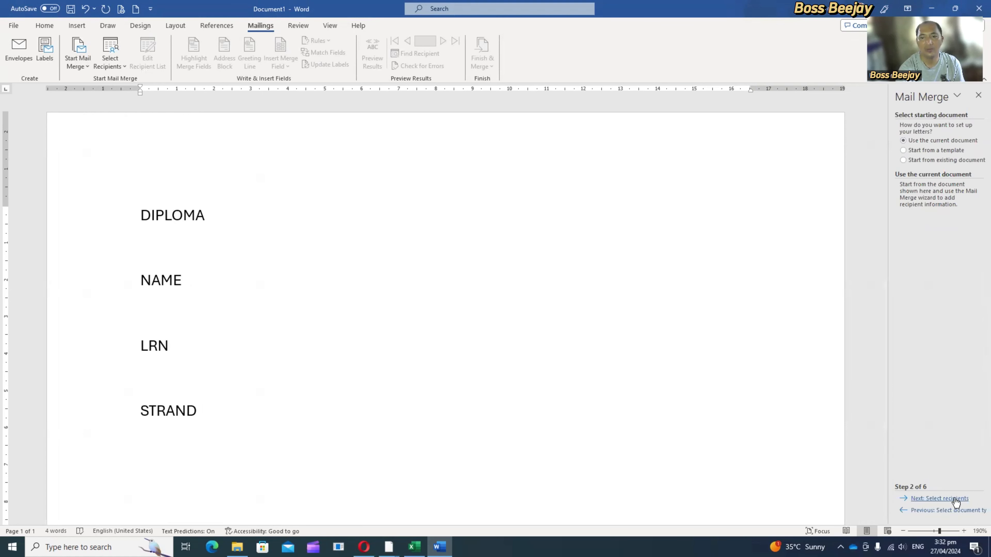
{"action": "left_click", "coordinate": [940, 498]}
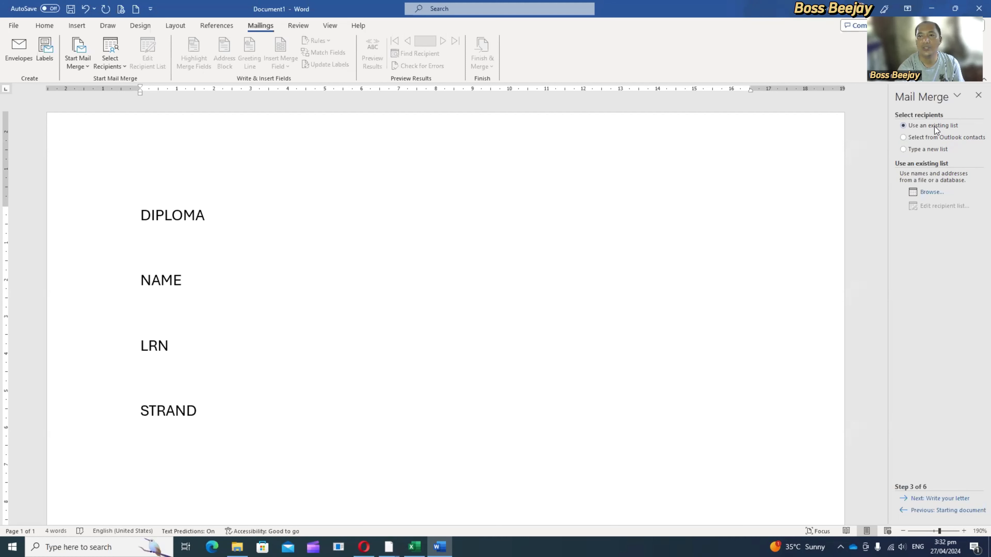
Step: Open students_record_grad from the OneDrive - DEPED REGION 2 folder as the existing recipient list
{"action": "left_click", "coordinate": [938, 195]}
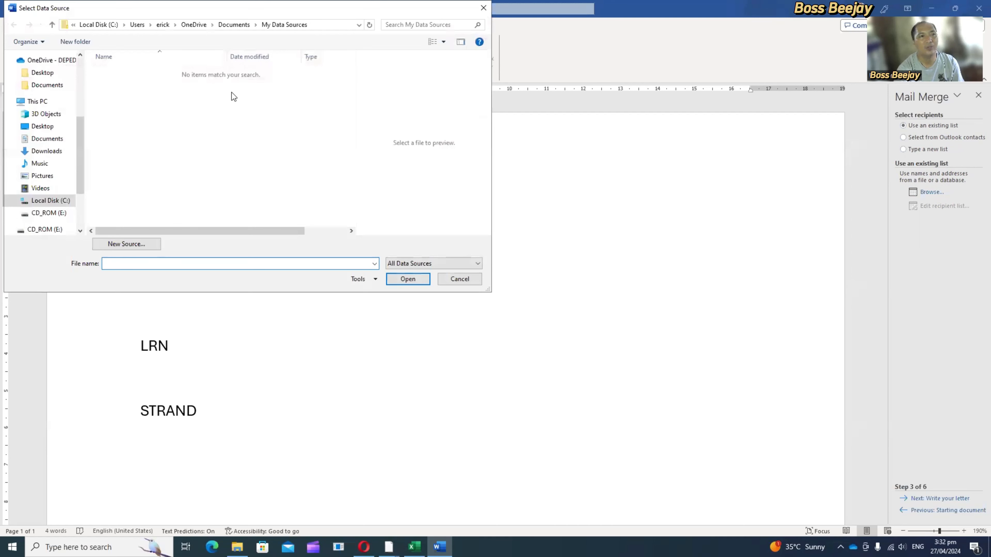
{"action": "scroll", "coordinate": [45, 102], "scroll_direction": "up", "scroll_amount": 1}
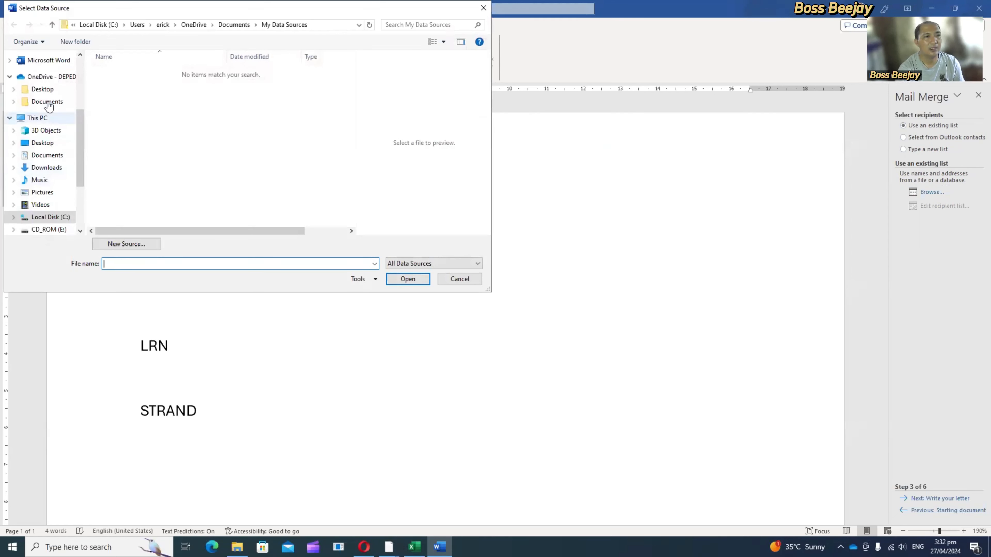
{"action": "left_click", "coordinate": [51, 78]}
{"action": "scroll", "coordinate": [183, 169], "scroll_direction": "down", "scroll_amount": 3}
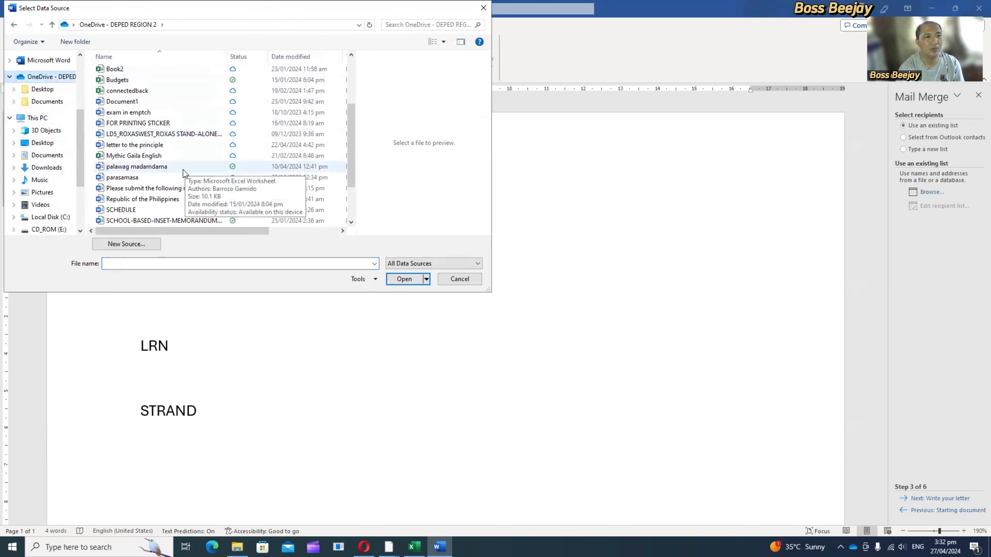
{"action": "scroll", "coordinate": [183, 172], "scroll_direction": "down", "scroll_amount": 1}
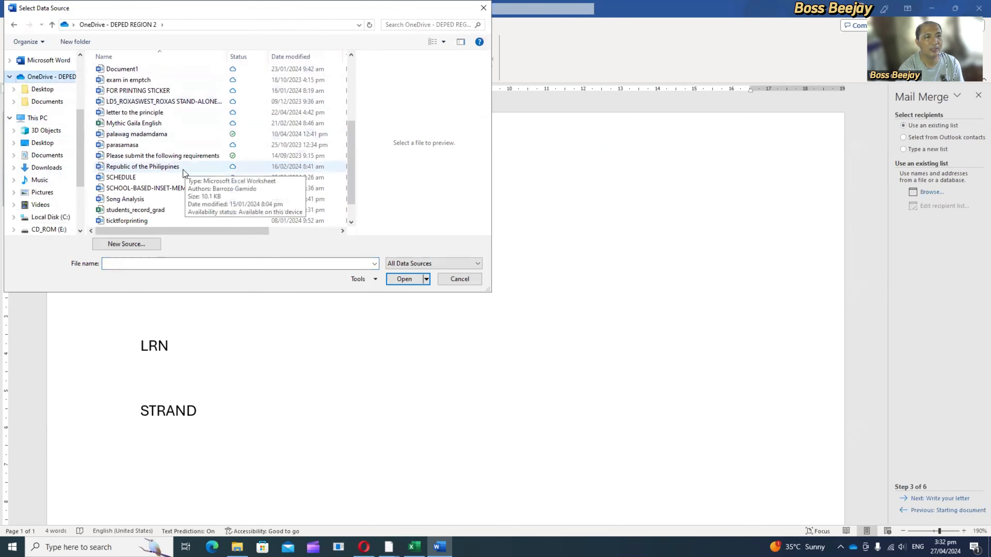
{"action": "left_click", "coordinate": [150, 211]}
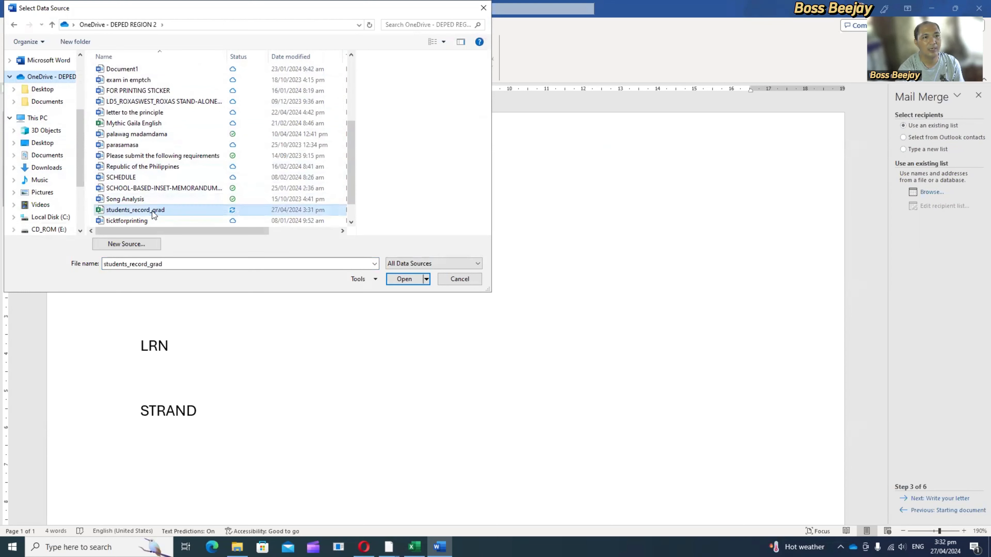
{"action": "left_click", "coordinate": [402, 278]}
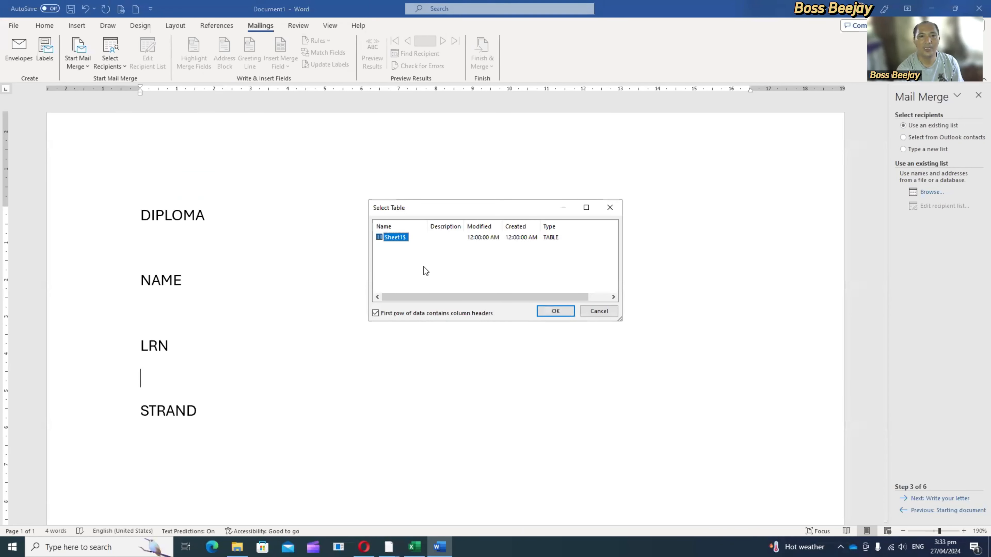
Step: Accept the Sheet1$ table with all its students as merge recipients, and place the cursor on the empty line under DIPLOMA
{"action": "left_click", "coordinate": [555, 311]}
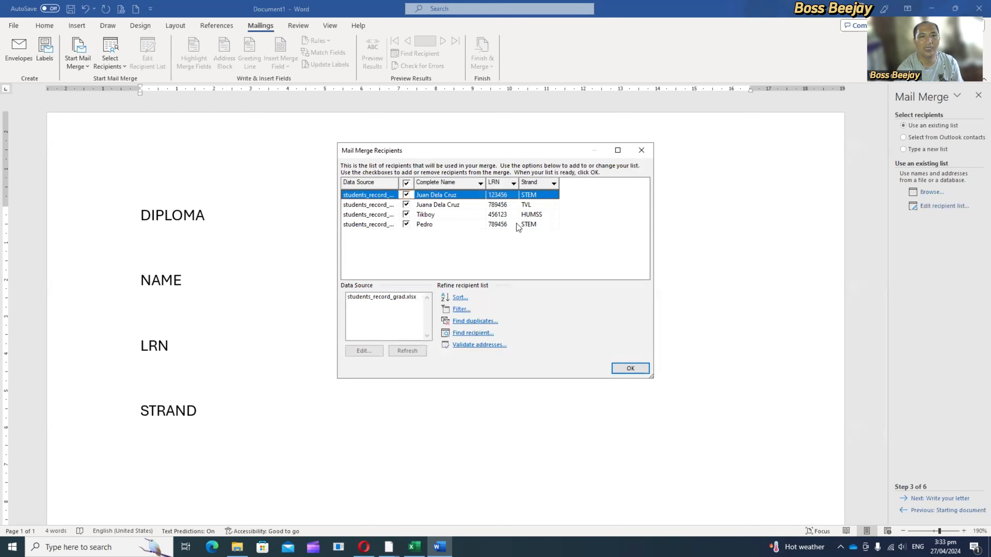
{"action": "left_click", "coordinate": [387, 302]}
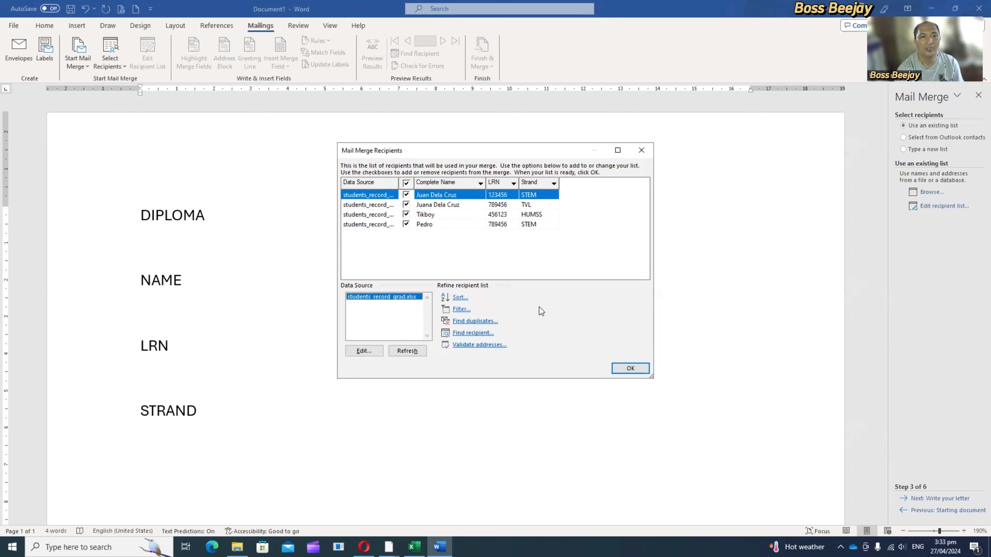
{"action": "left_click", "coordinate": [640, 369]}
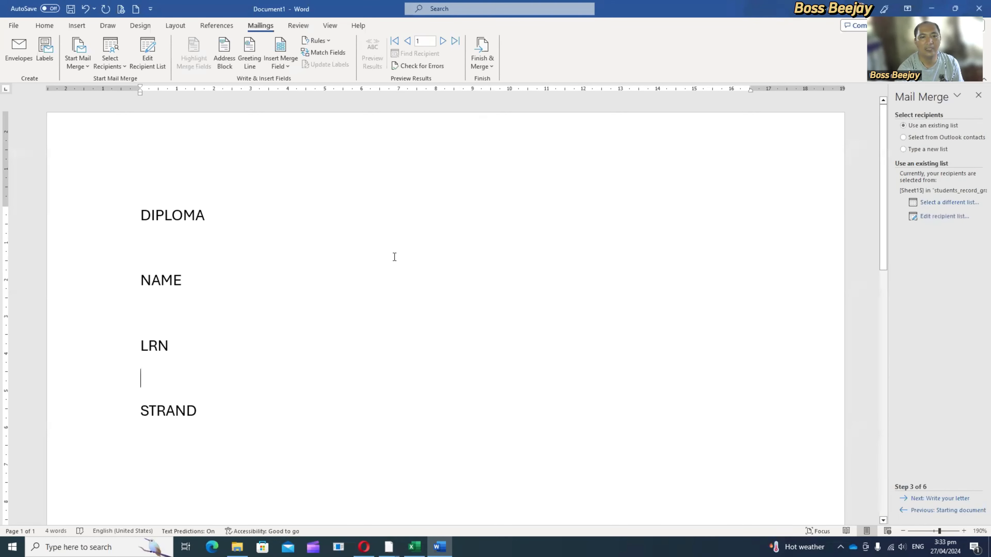
{"action": "left_click", "coordinate": [183, 252]}
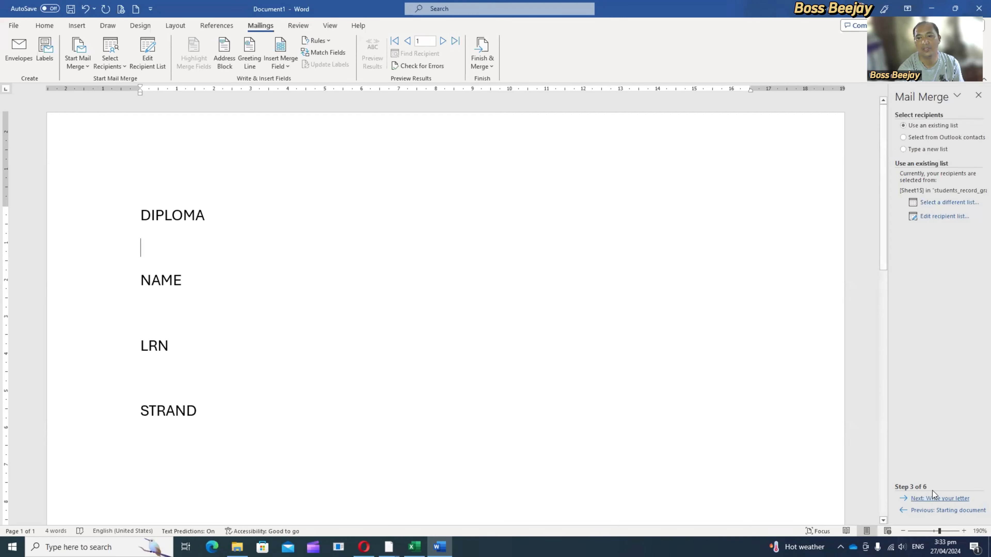
Step: Advance the wizard to writing the letter and insert the Complete Name merge field on the empty line under DIPLOMA
{"action": "left_click", "coordinate": [933, 499]}
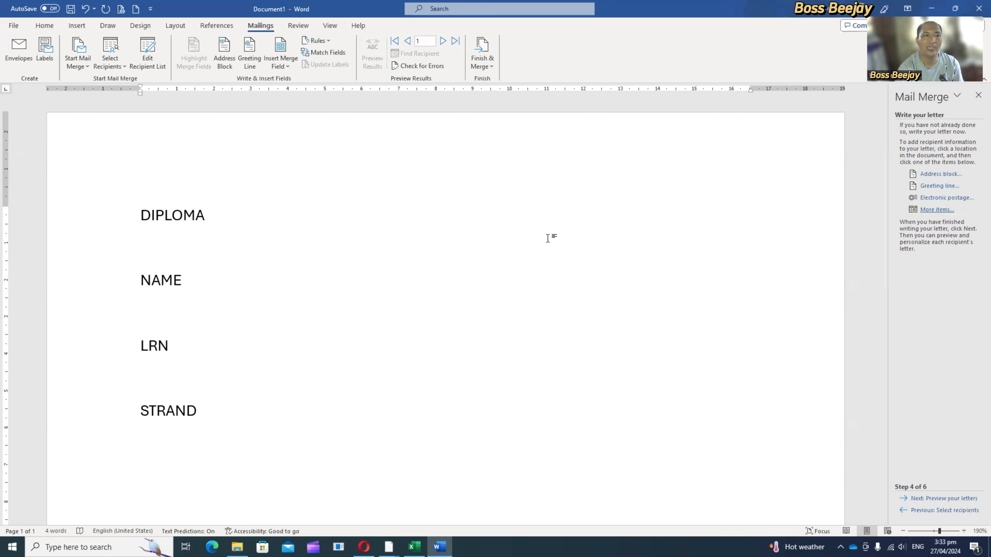
{"action": "left_click", "coordinate": [937, 211]}
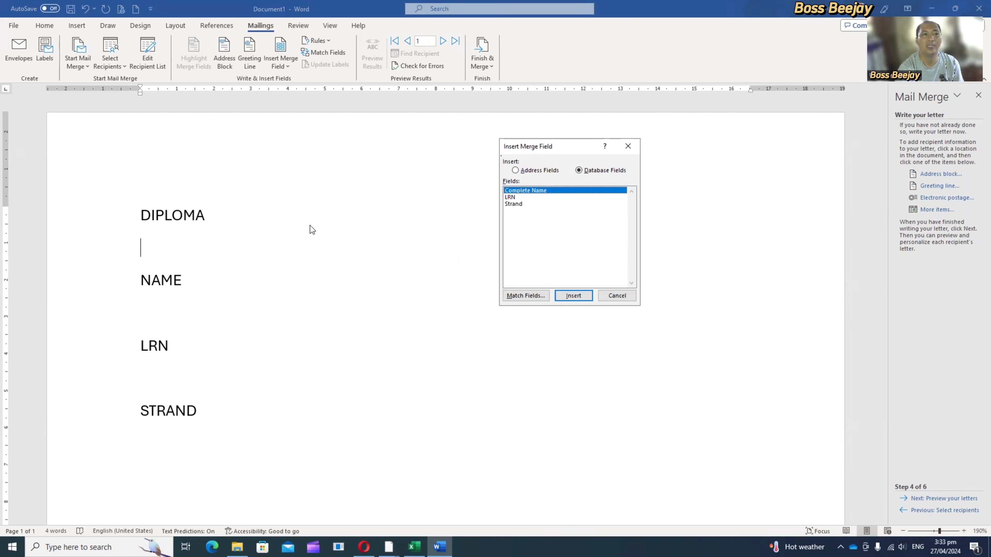
{"action": "left_click", "coordinate": [574, 296]}
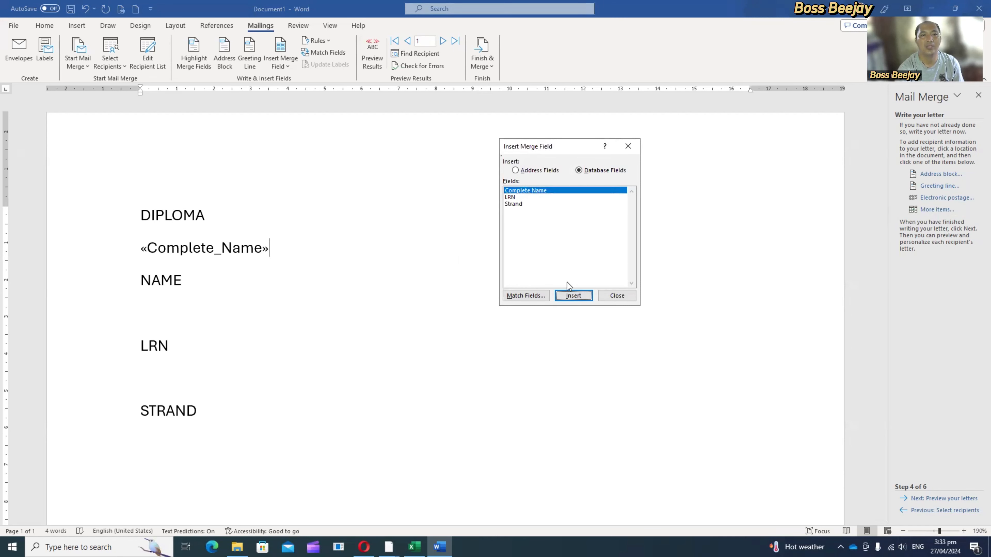
{"action": "left_click", "coordinate": [618, 297]}
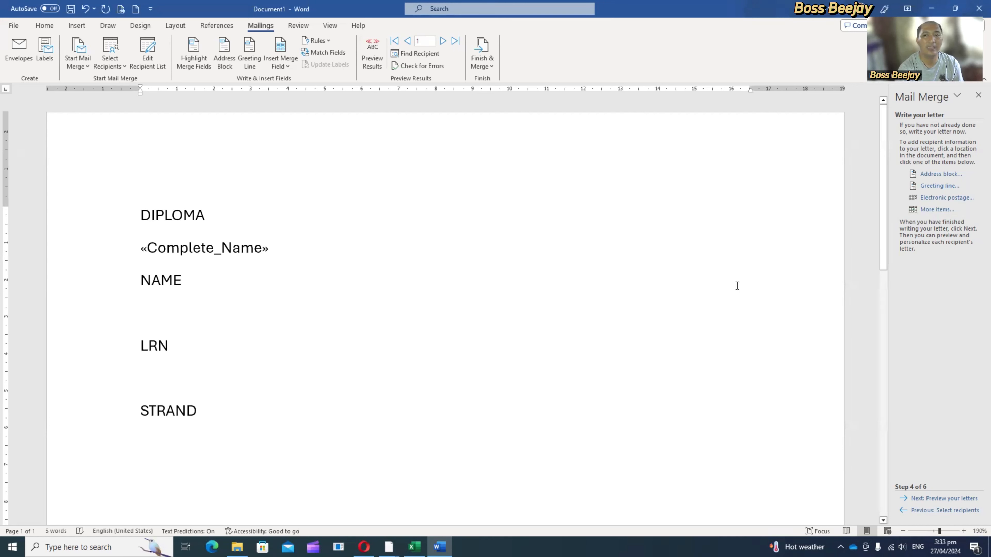
Step: Insert the LRN merge field on the empty line between NAME and LRN
{"action": "left_click", "coordinate": [935, 209]}
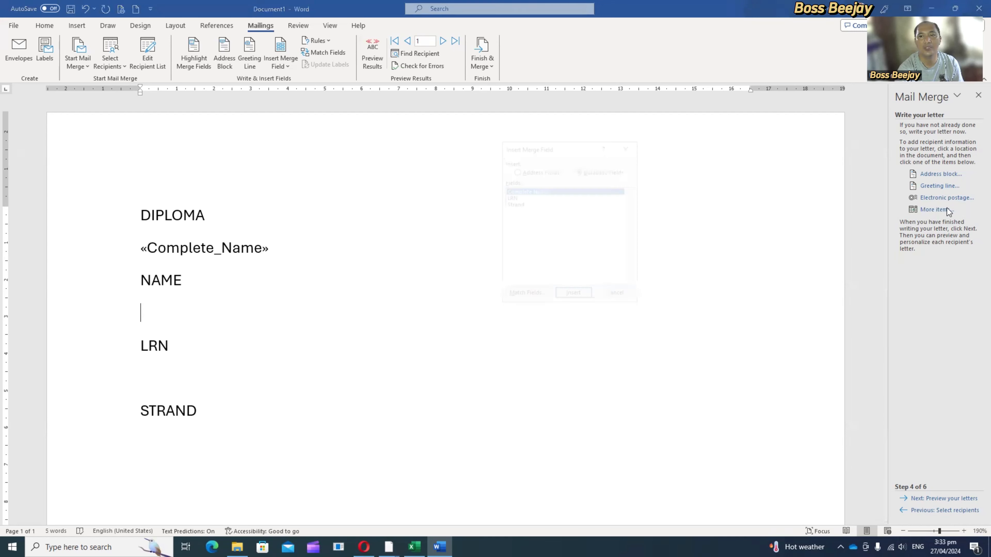
{"action": "left_click", "coordinate": [510, 197]}
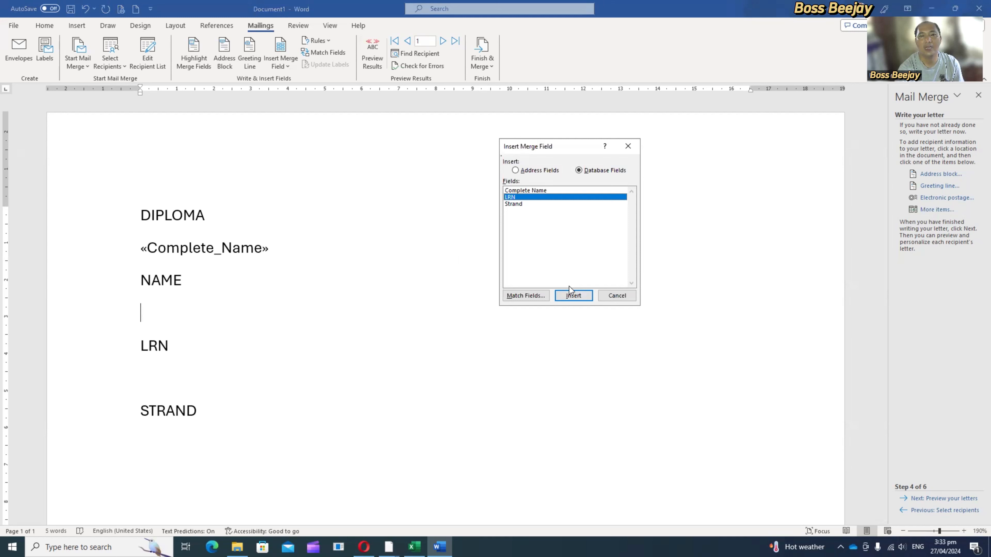
{"action": "left_click", "coordinate": [586, 300]}
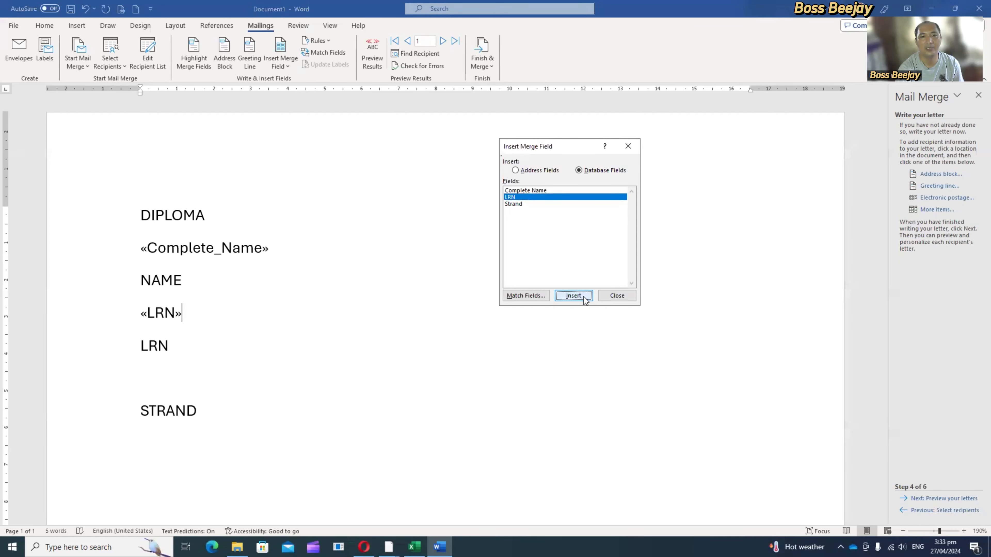
{"action": "left_click", "coordinate": [624, 298]}
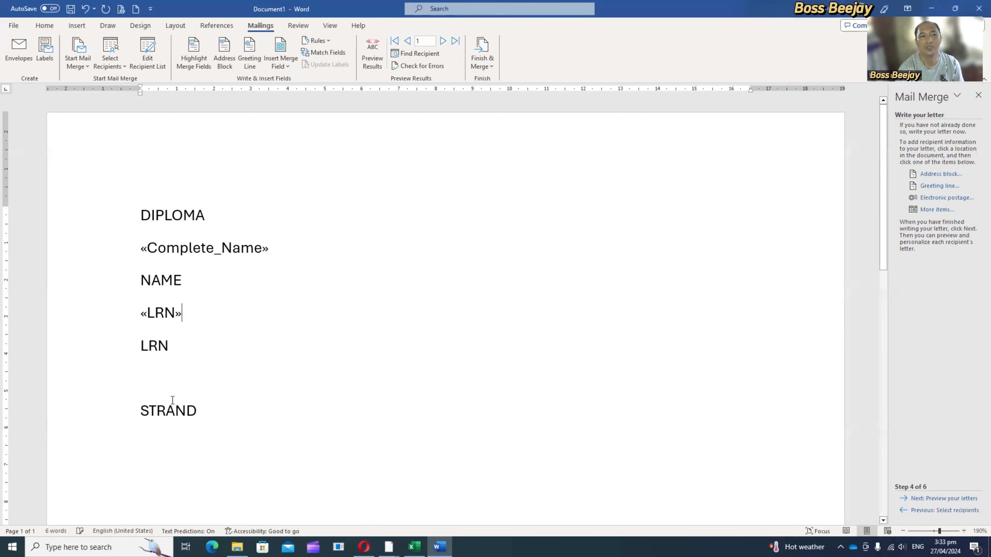
Step: Insert the Strand merge field on the empty line between LRN and STRAND
{"action": "left_click", "coordinate": [935, 209]}
{"action": "left_click", "coordinate": [521, 203]}
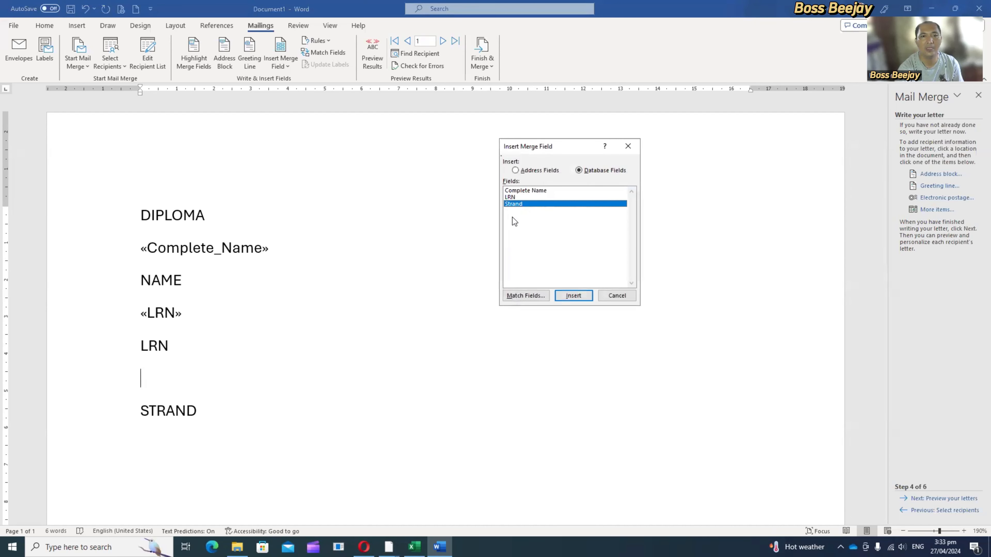
{"action": "left_click", "coordinate": [585, 299]}
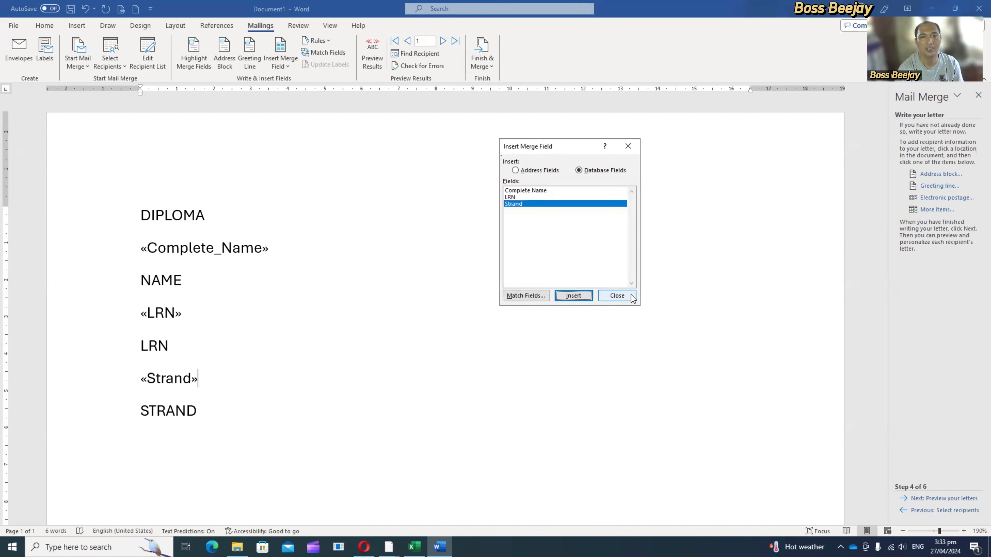
{"action": "left_click", "coordinate": [618, 296]}
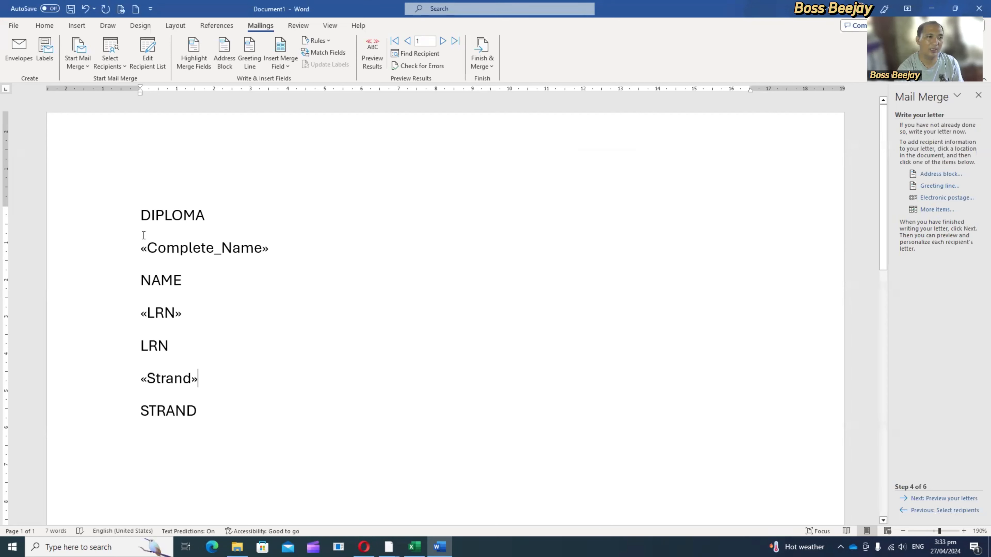
Step: Center all the diploma lines, from DIPLOMA down to STRAND
{"action": "left_click_drag", "start_coordinate": [137, 213], "coordinate": [257, 414]}
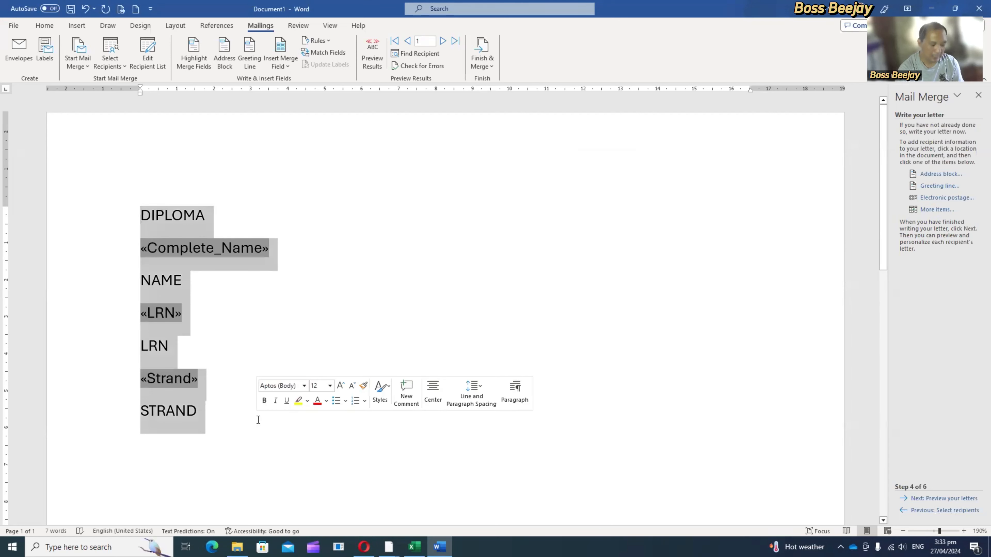
{"action": "key", "text": "ctrl+e"}
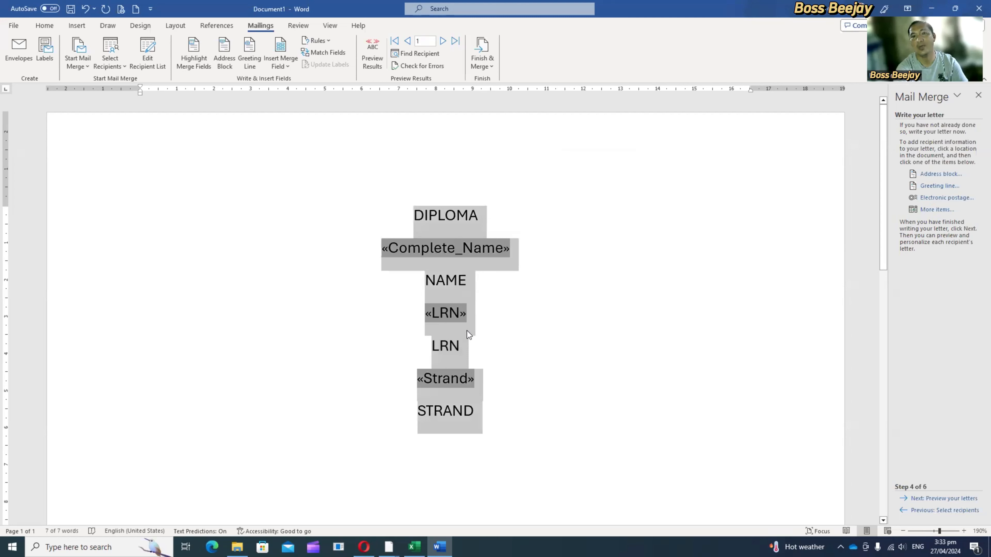
{"action": "left_click", "coordinate": [467, 331]}
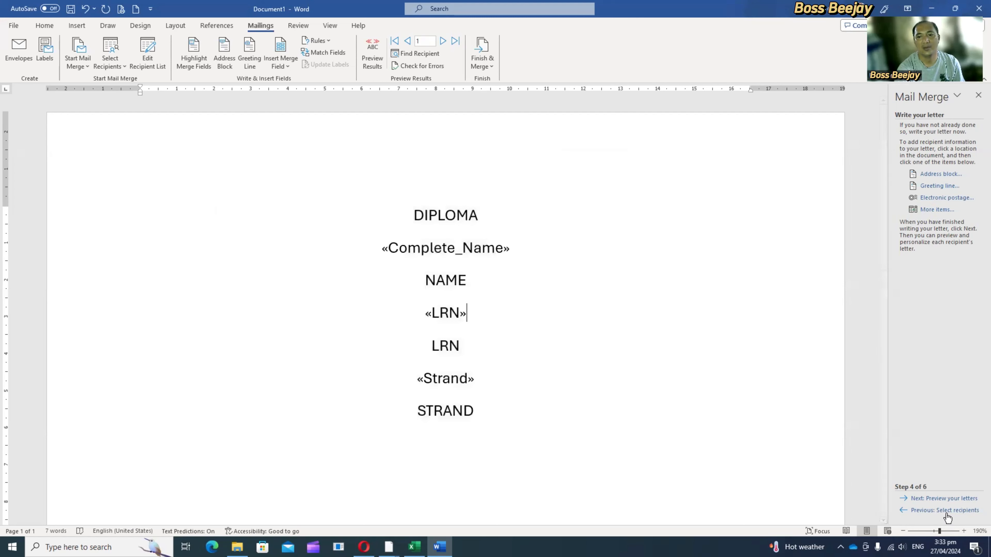
Step: Advance the wizard to the letter preview and make the merged student name, LRN number and strand value bold
{"action": "left_click", "coordinate": [944, 499]}
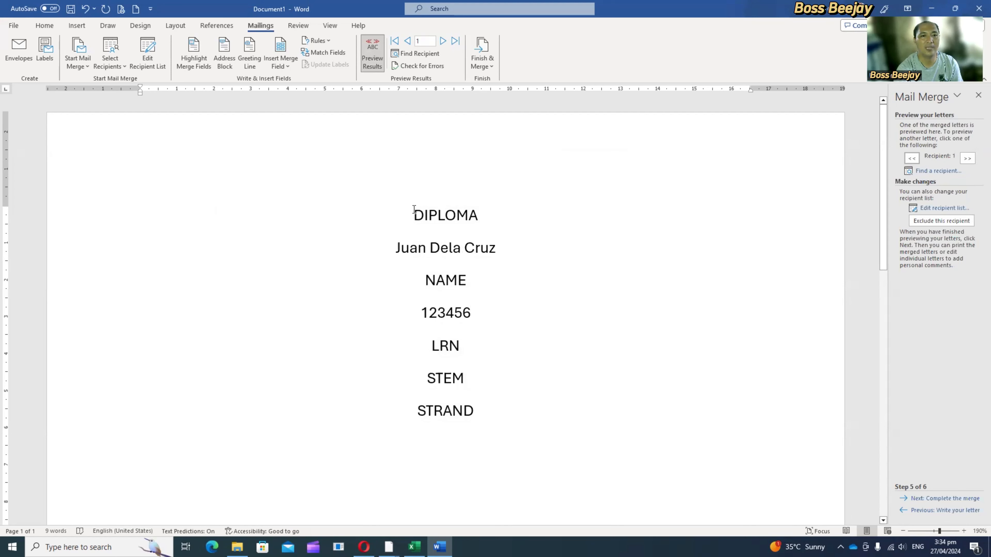
{"action": "left_click_drag", "start_coordinate": [383, 253], "coordinate": [520, 251]}
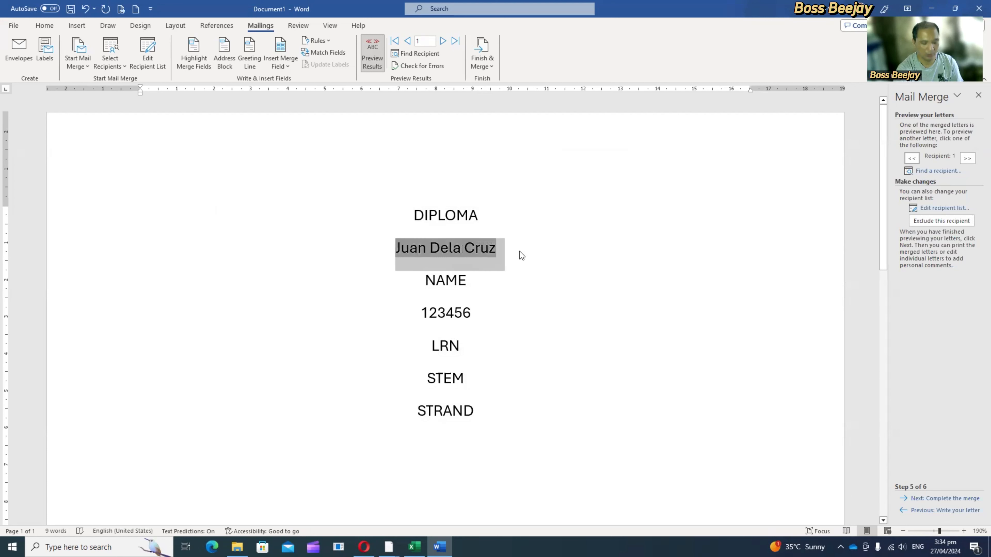
{"action": "key", "text": "ctrl+b"}
{"action": "mouse_move", "coordinate": [424, 312]}
{"action": "left_mouse_down"}
{"action": "mouse_move", "coordinate": [491, 309]}
{"action": "mouse_move", "coordinate": [425, 313]}
{"action": "left_mouse_up"}
{"action": "left_click", "coordinate": [502, 313]}
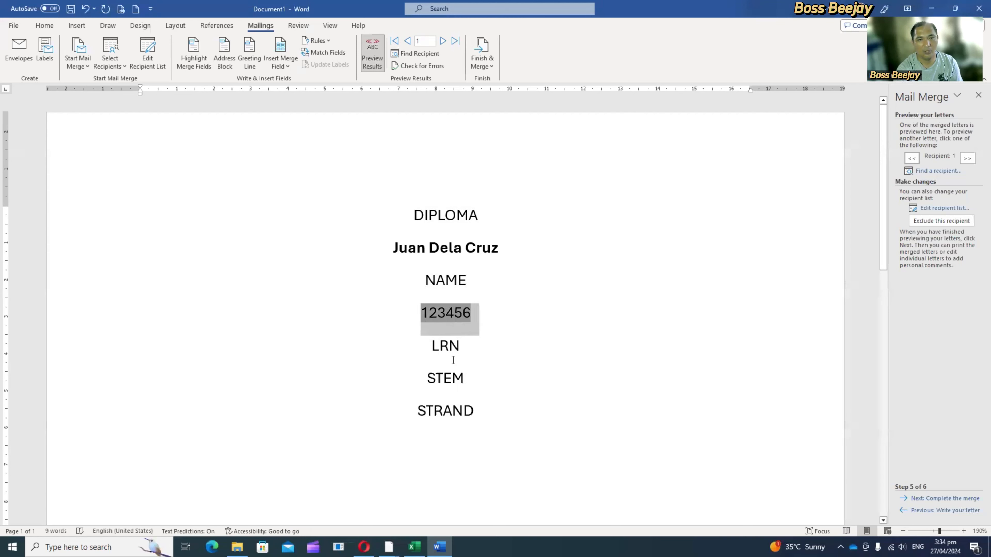
{"action": "key", "text": "ctrl+b"}
{"action": "left_click_drag", "start_coordinate": [472, 379], "coordinate": [426, 377]}
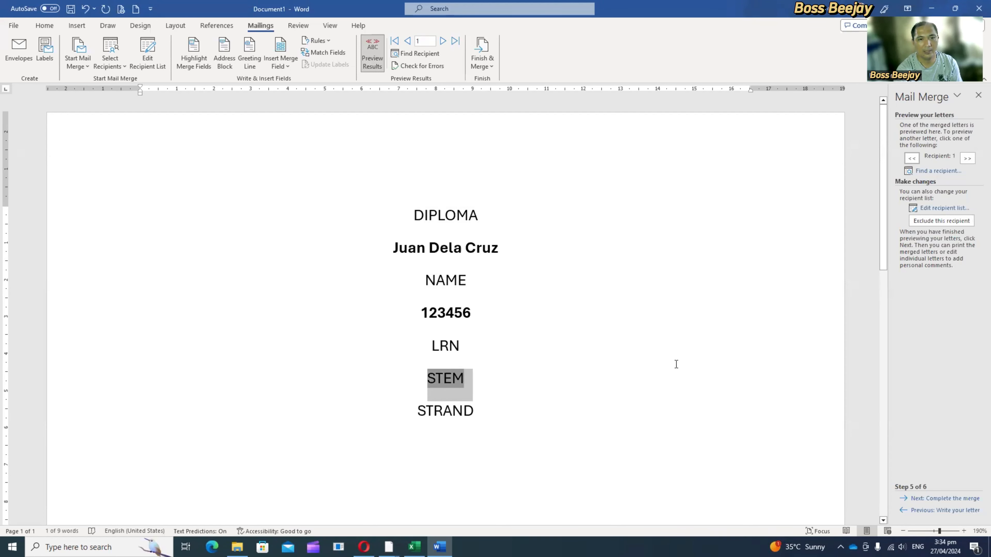
{"action": "key", "text": "ctrl+b"}
{"action": "left_click", "coordinate": [558, 360]}
Step: Reduce the font size of the STRAND and LRN labels to 9
{"action": "left_click_drag", "start_coordinate": [499, 416], "coordinate": [405, 414]}
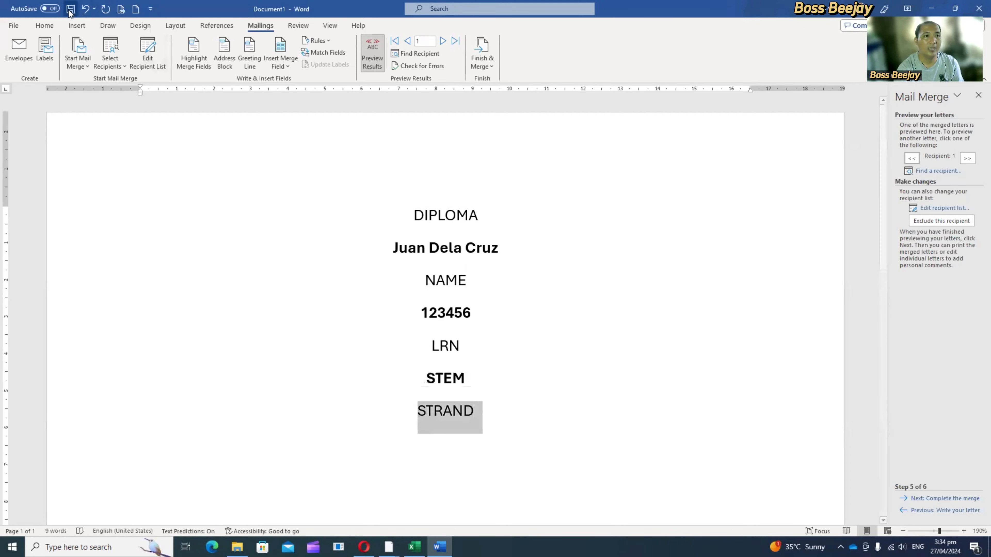
{"action": "left_click", "coordinate": [45, 27]}
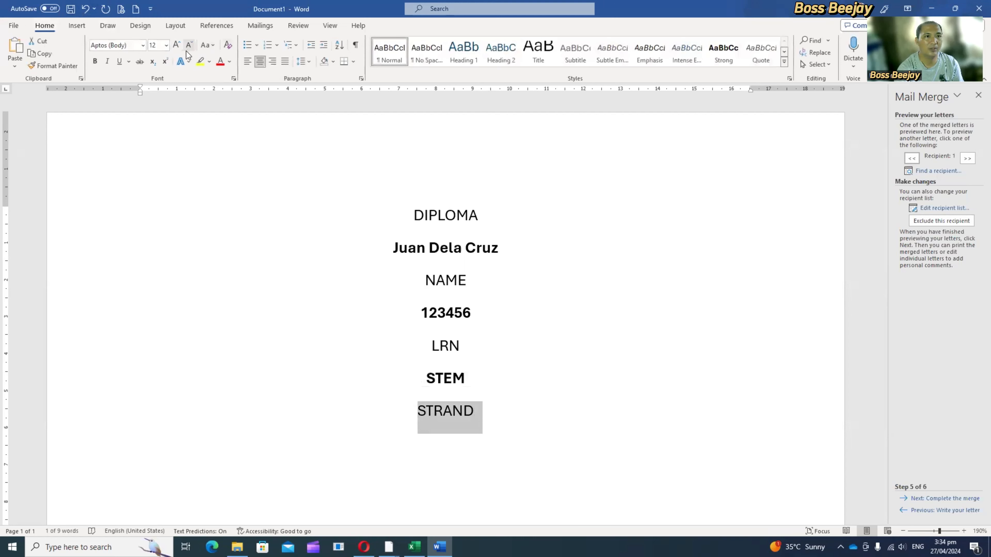
{"action": "left_click", "coordinate": [187, 49]}
{"action": "left_click", "coordinate": [186, 48]}
{"action": "left_click", "coordinate": [187, 50]}
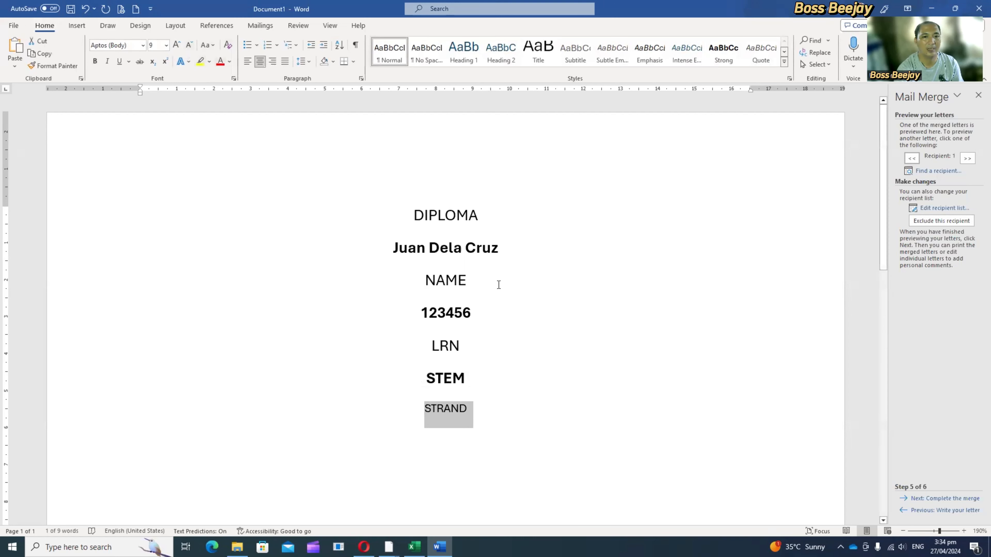
{"action": "left_click_drag", "start_coordinate": [470, 343], "coordinate": [420, 343]}
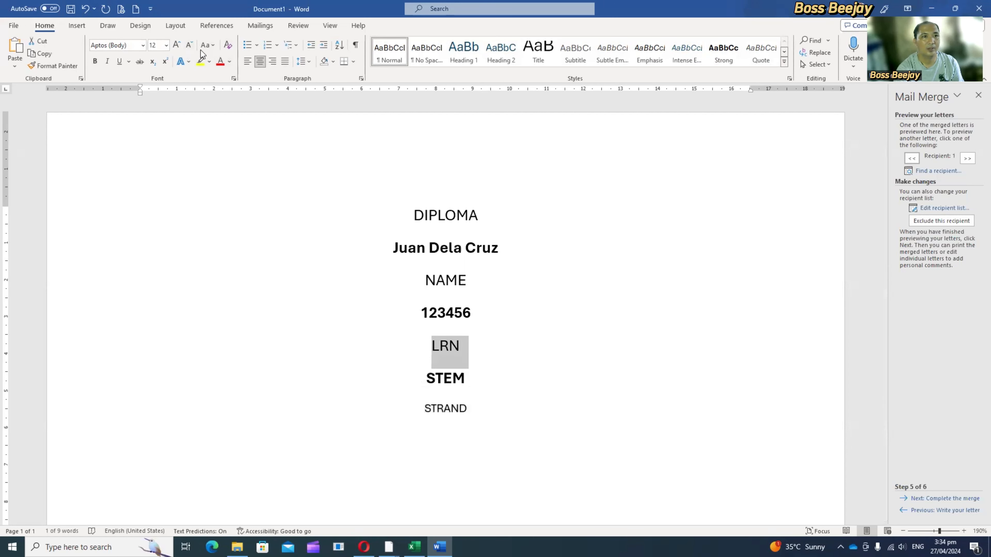
{"action": "left_click", "coordinate": [190, 45]}
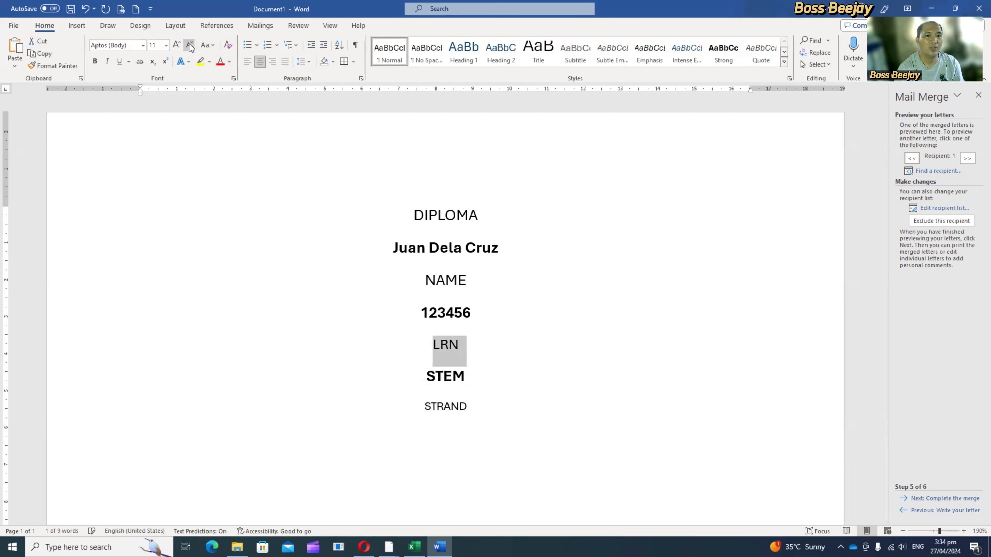
{"action": "left_click", "coordinate": [189, 46]}
{"action": "left_click", "coordinate": [189, 46]}
Step: Reduce the font size of the NAME label to 9 and add an empty line below DIPLOMA
{"action": "left_click_drag", "start_coordinate": [479, 268], "coordinate": [424, 269]}
{"action": "left_click_drag", "start_coordinate": [501, 284], "coordinate": [423, 280]}
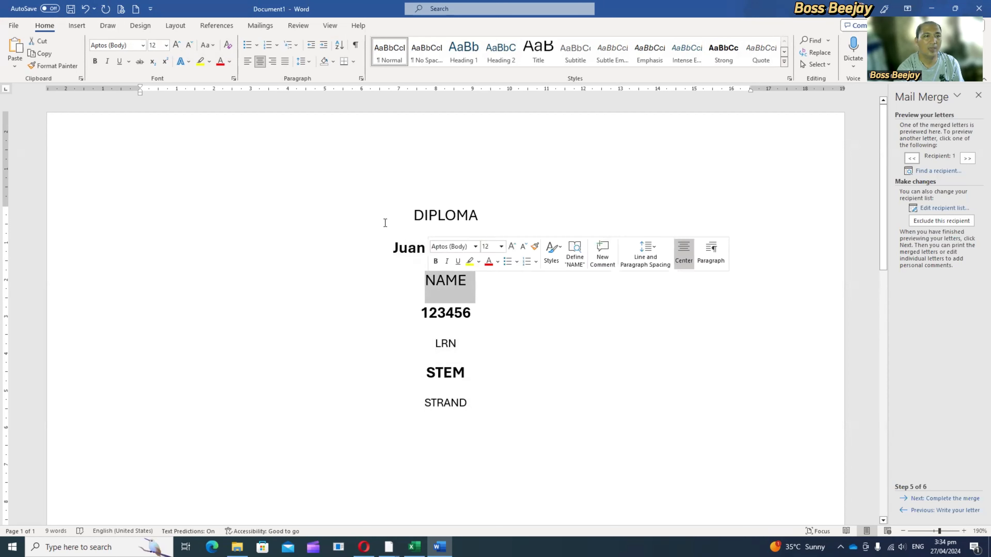
{"action": "left_click", "coordinate": [189, 44]}
{"action": "left_click", "coordinate": [188, 45]}
{"action": "left_click", "coordinate": [189, 45]}
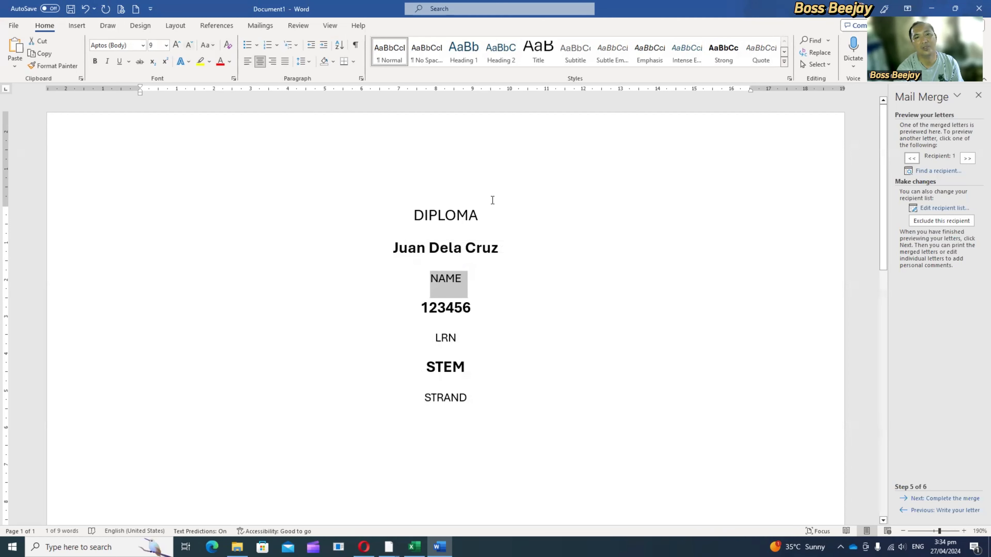
{"action": "left_click", "coordinate": [538, 216]}
{"action": "key", "text": "Return"}
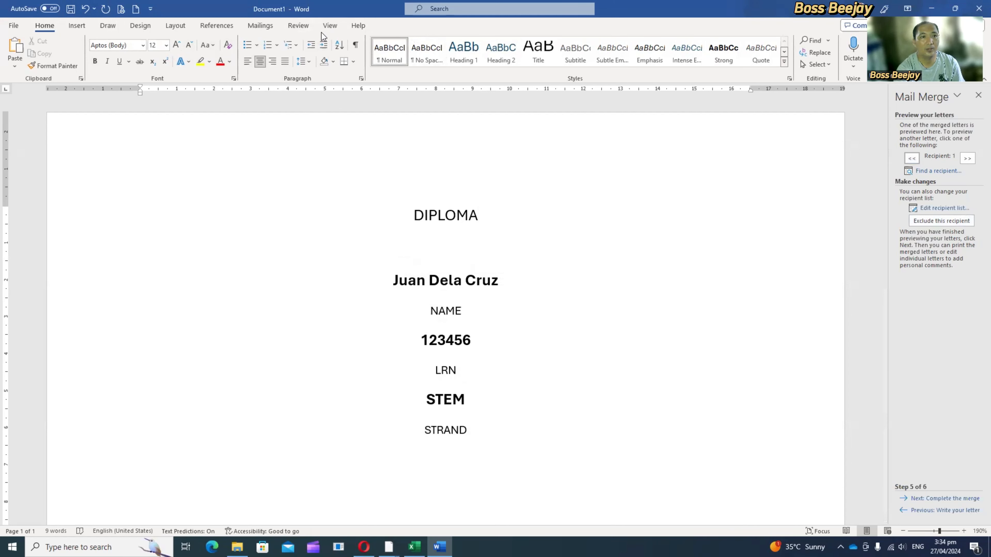
Step: Preview the second recipient's diploma and go back to the first recipient
{"action": "left_click", "coordinate": [330, 25]}
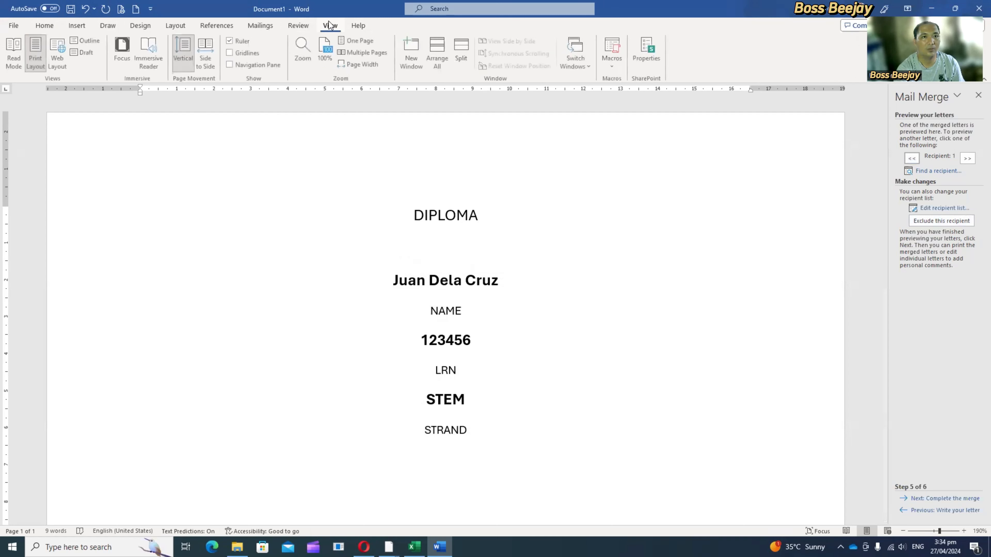
{"action": "left_click", "coordinate": [306, 28]}
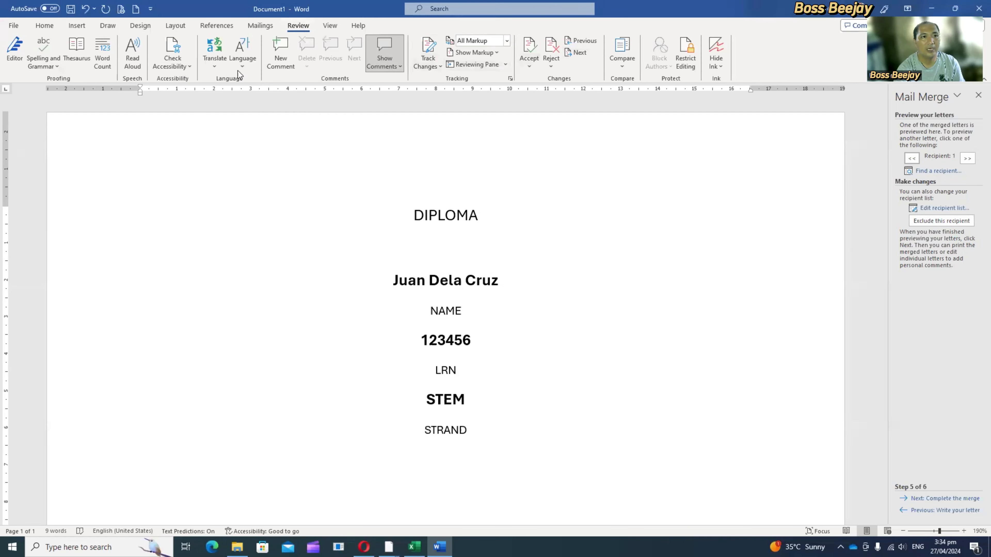
{"action": "left_click", "coordinate": [261, 27]}
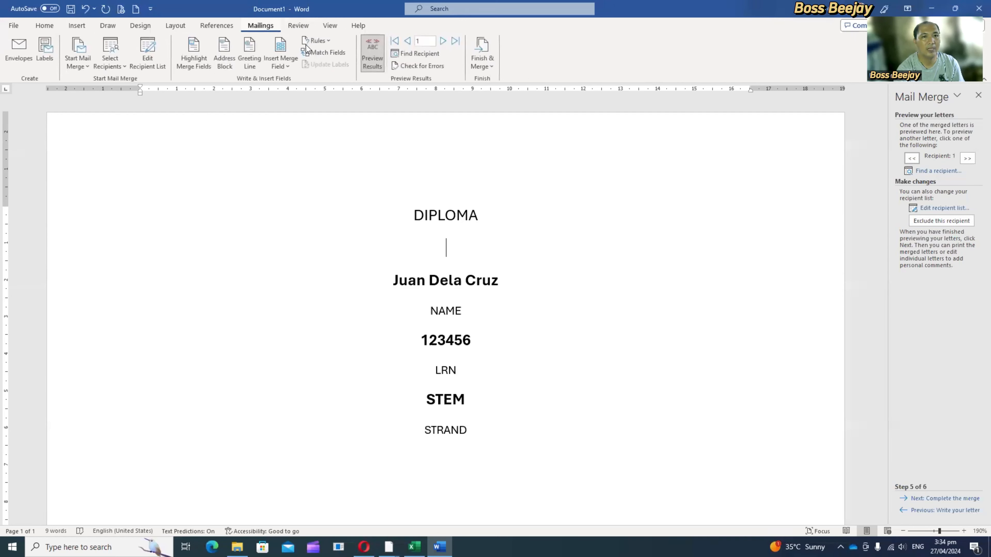
{"action": "left_click", "coordinate": [442, 41]}
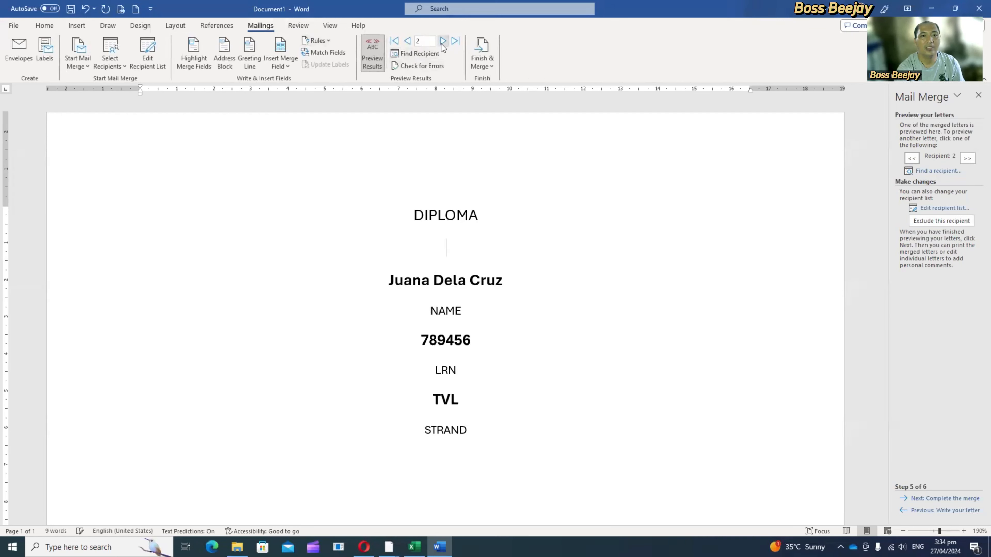
{"action": "left_click", "coordinate": [405, 41]}
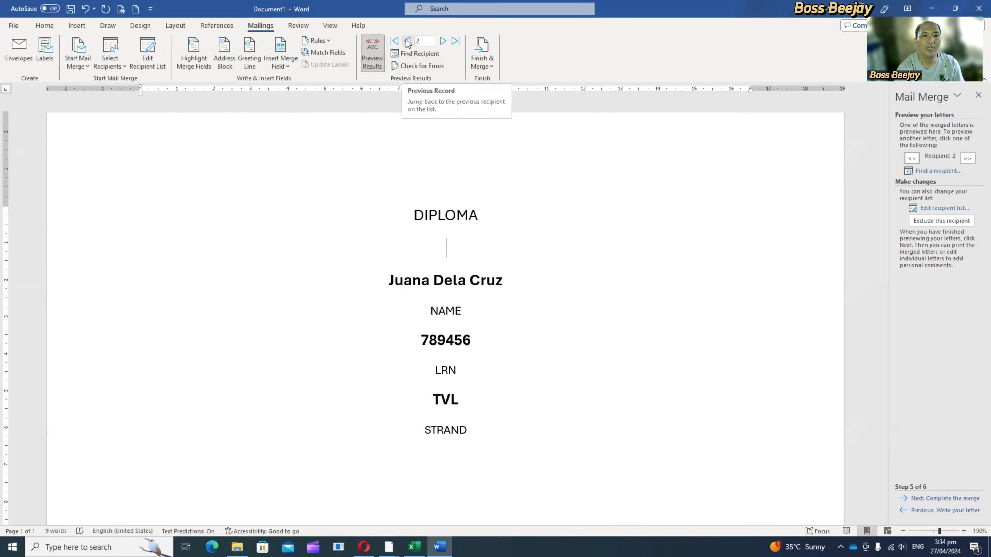
Step: Shrink the Word window and place it beside the Excel student list so both the records and the diploma text are visible
{"action": "left_click", "coordinate": [955, 8]}
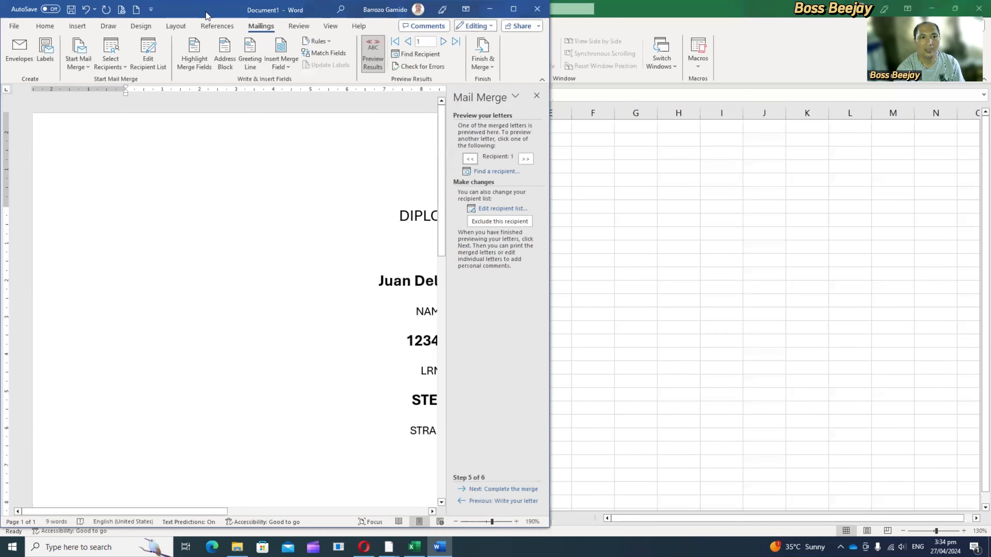
{"action": "left_click_drag", "start_coordinate": [206, 15], "coordinate": [526, 36]}
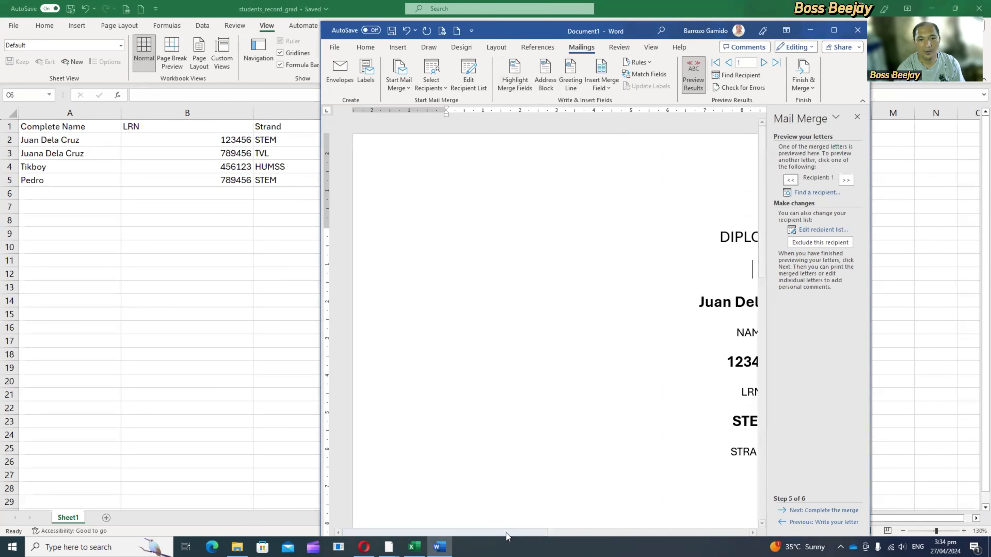
{"action": "left_click_drag", "start_coordinate": [506, 533], "coordinate": [580, 534]}
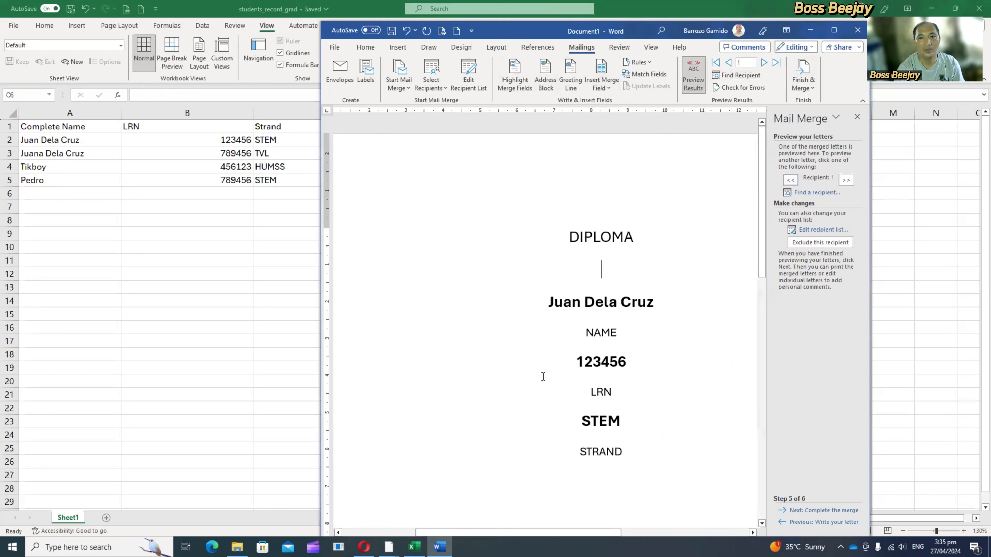
Step: Compare the previews of recipients 2 to 4 with the Excel records, maximize the Word window and return to the first recipient
{"action": "left_click", "coordinate": [764, 64]}
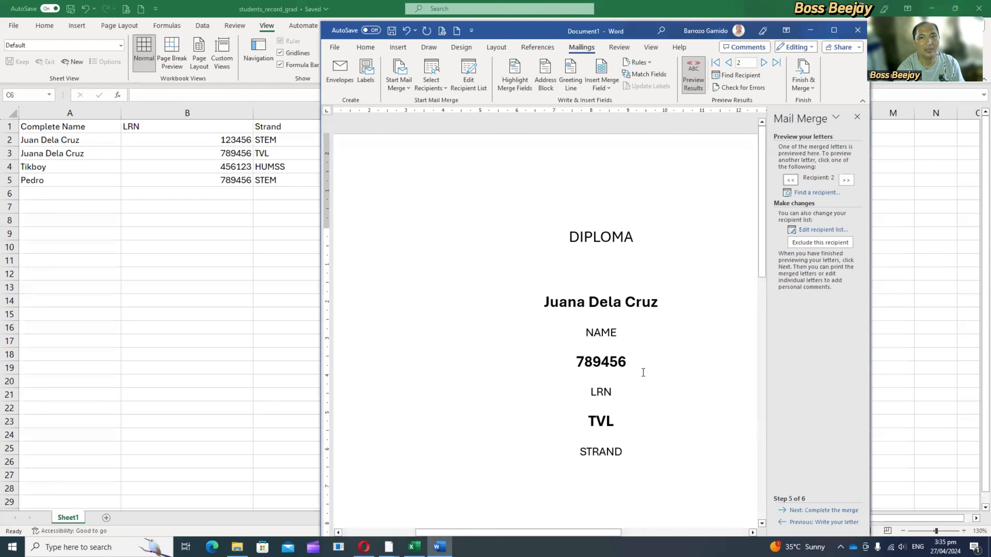
{"action": "left_click", "coordinate": [763, 63]}
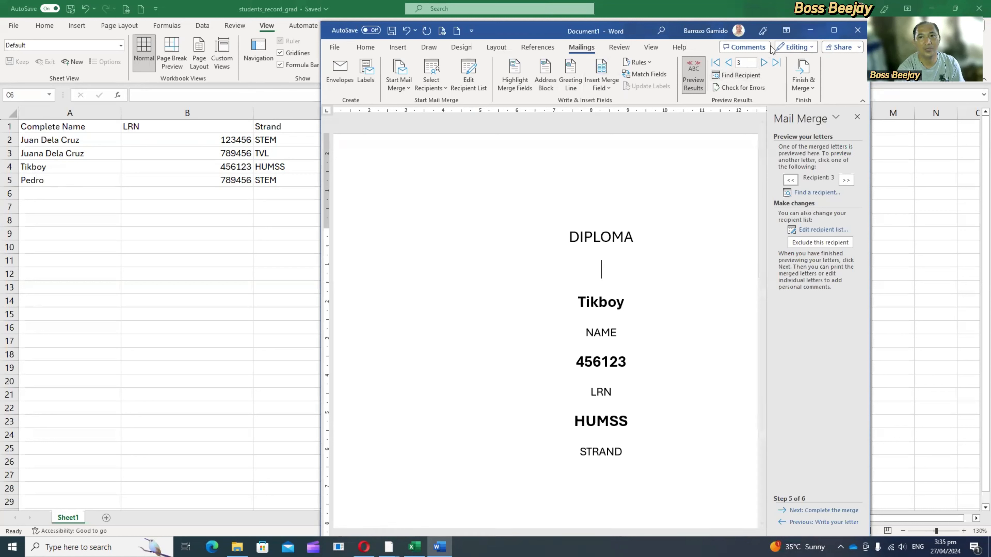
{"action": "left_click", "coordinate": [763, 62]}
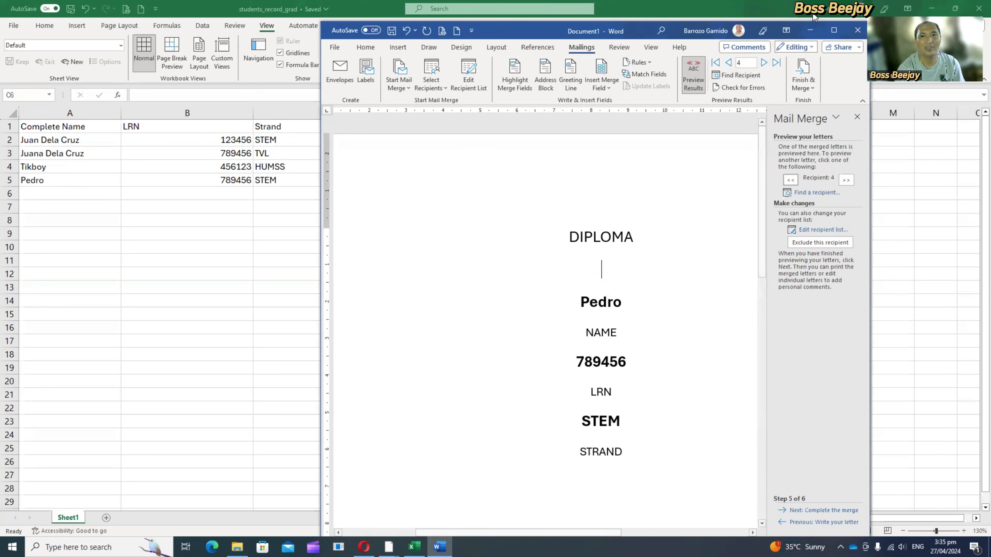
{"action": "left_click", "coordinate": [834, 31]}
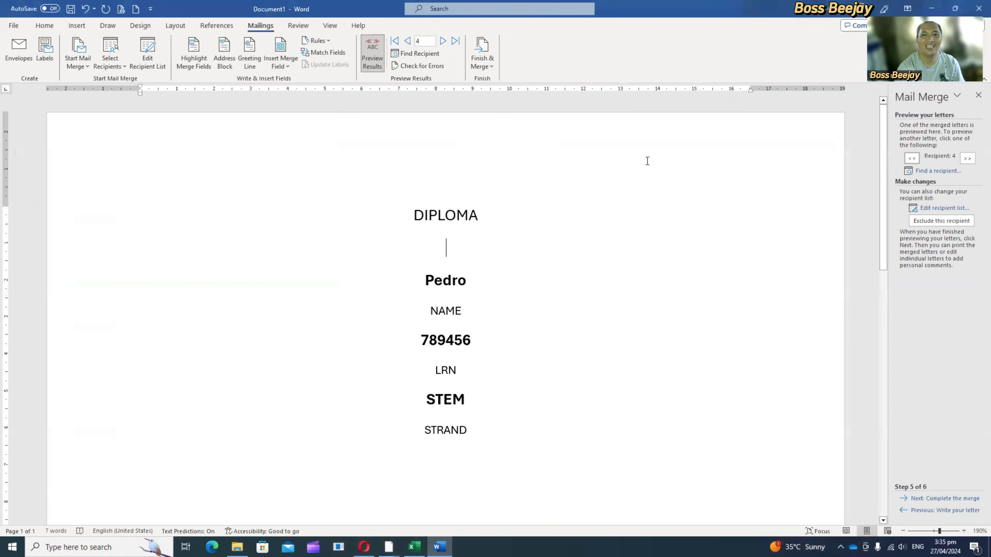
{"action": "left_click", "coordinate": [395, 41]}
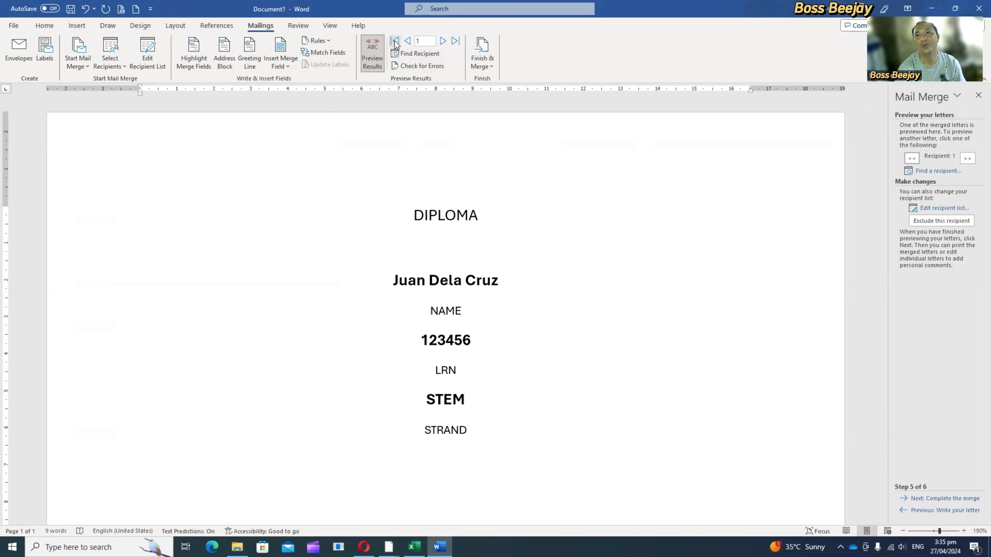